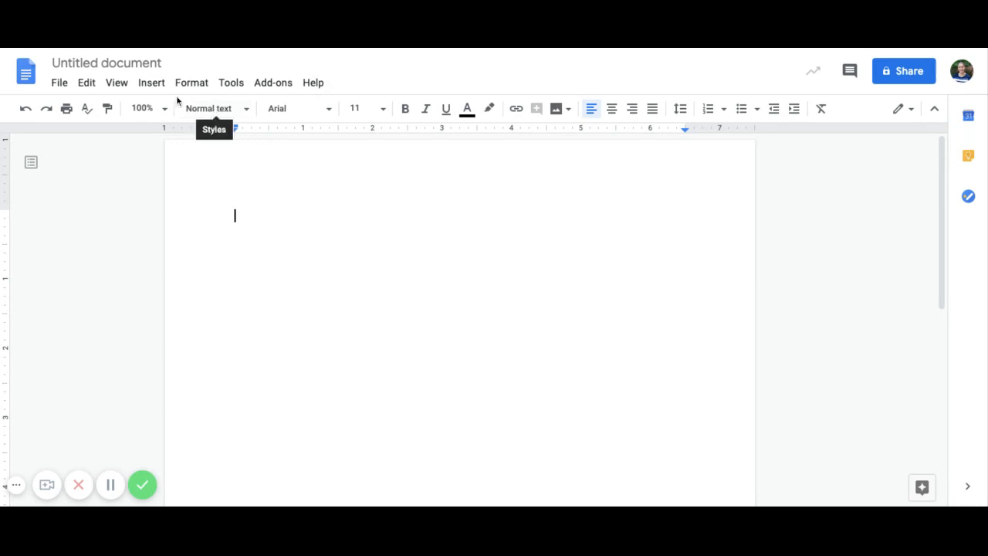
Insert a blank equation, look through its Greek letter, operator, relation, math operation and arrow symbols, and remove the blank equation.
left_click(152, 90)
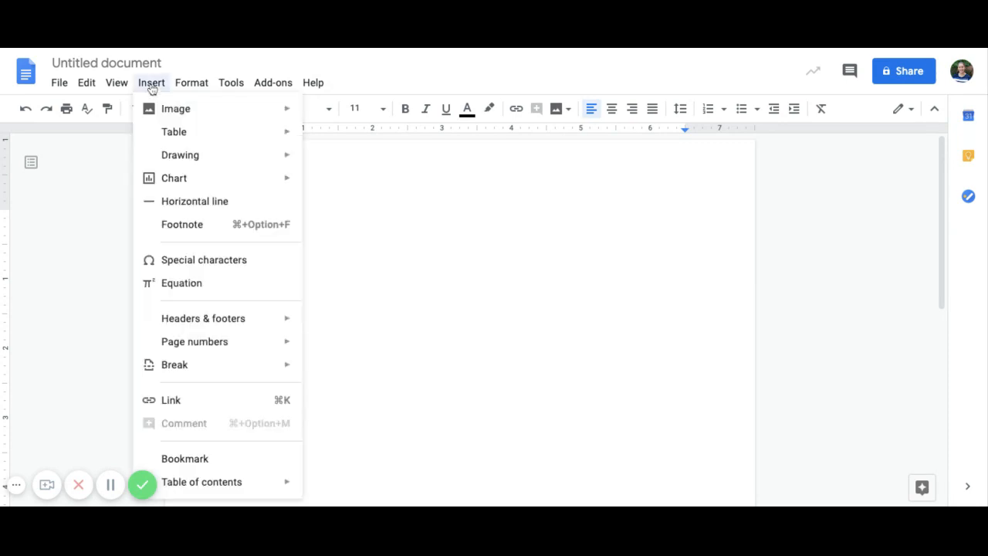
left_click(188, 285)
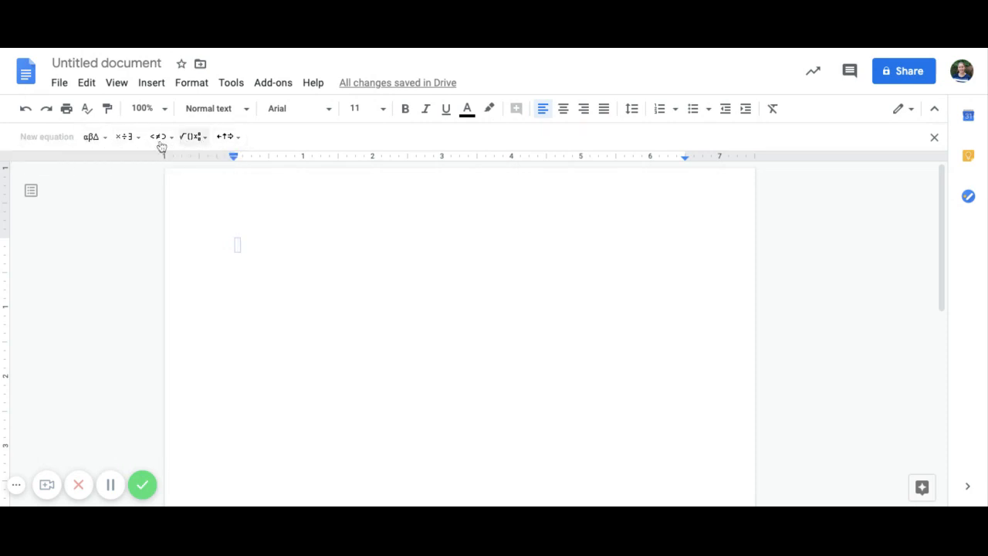
left_click(106, 142)
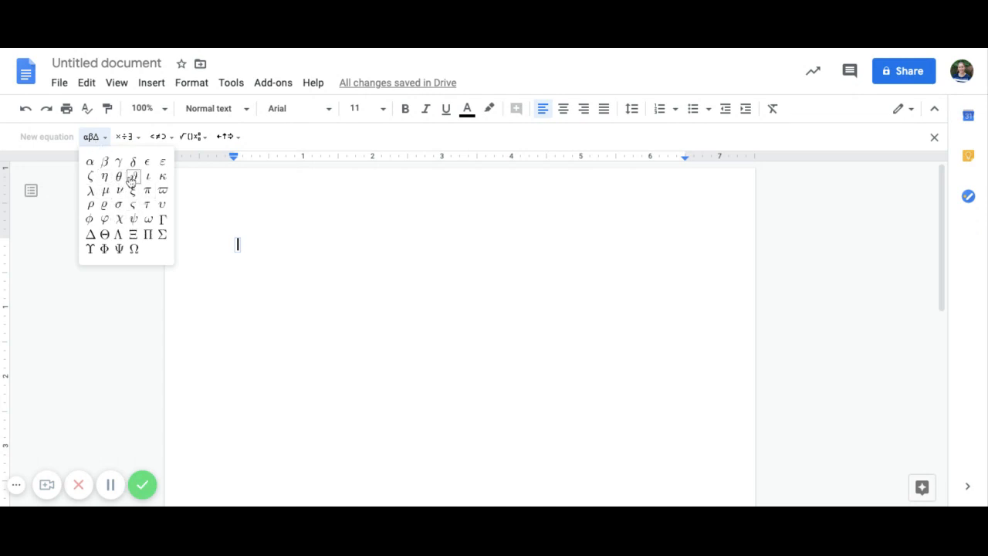
left_click(137, 139)
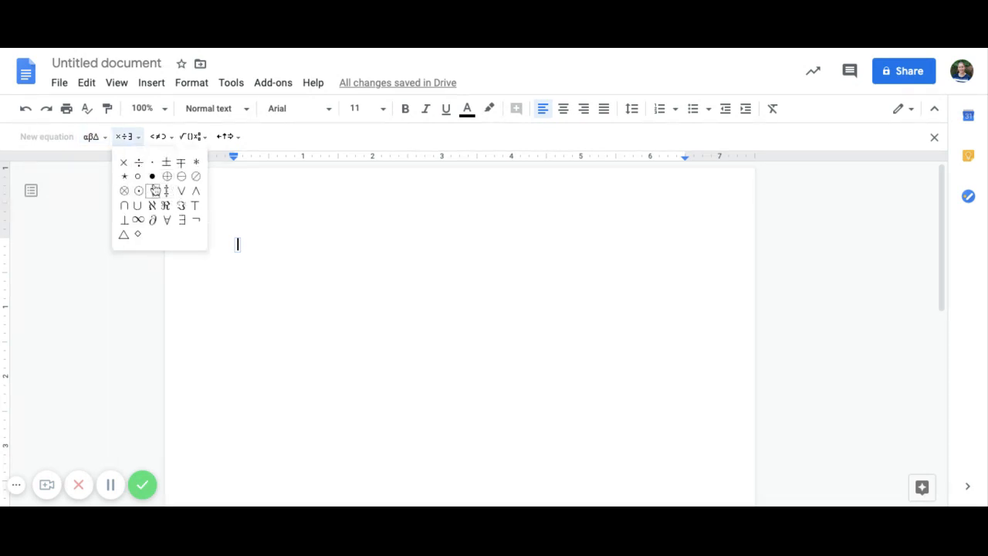
left_click(165, 137)
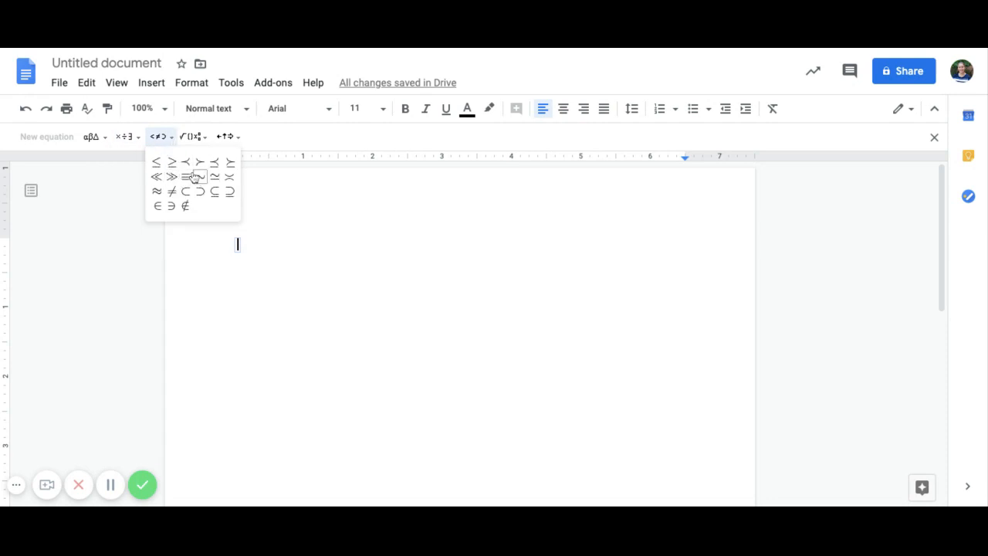
left_click(190, 138)
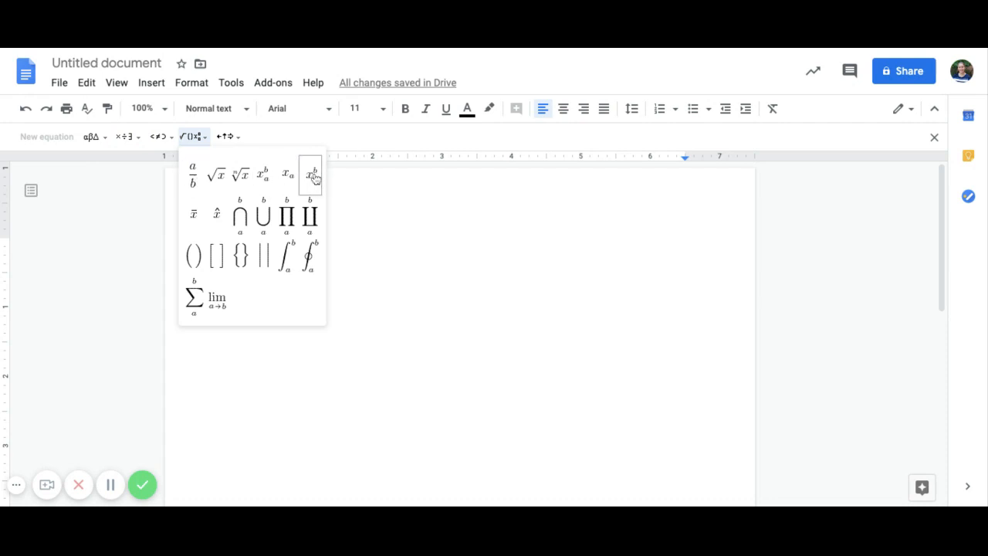
left_click(233, 139)
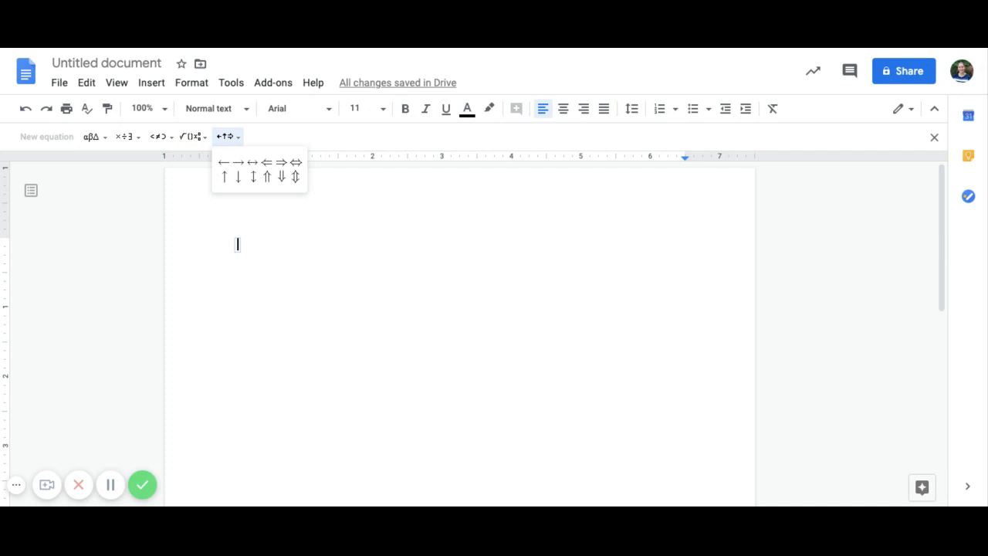
left_click(257, 245)
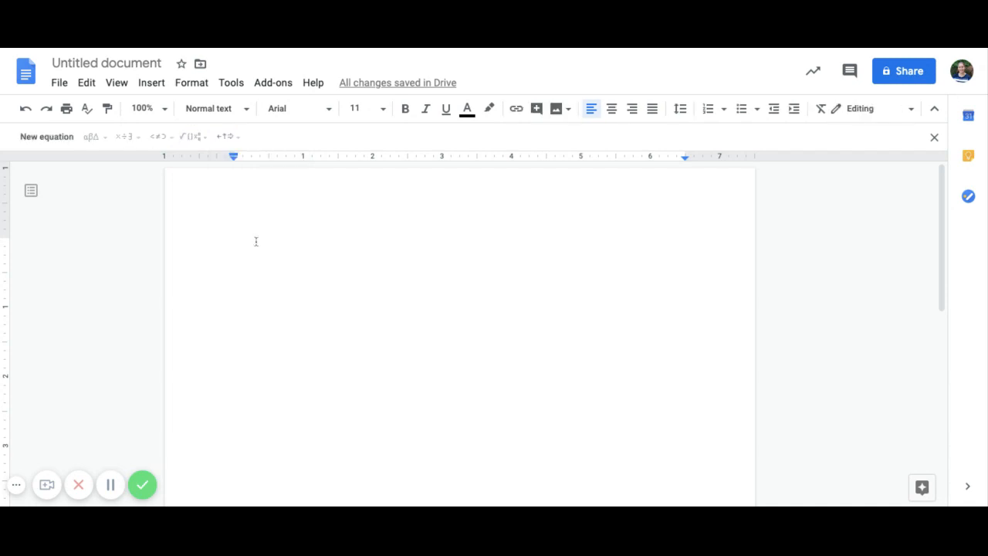
key("BackSpace")
Write "Sin A/a = sin B/b" as plain text on the first line of the document.
type("s")
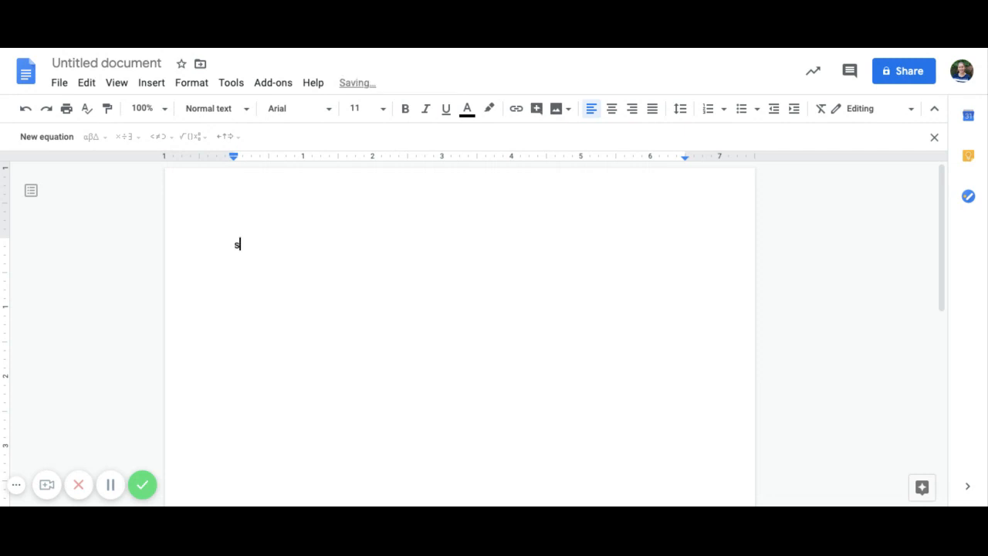
type("in A/a = sine")
key("BackSpace")
type("B")
key("BackSpace")
type("B/b")
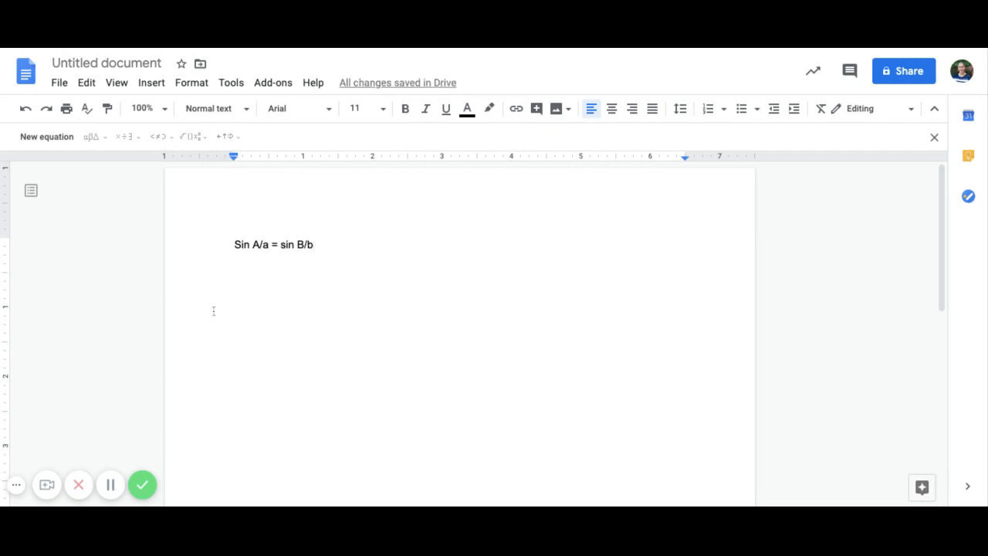
left_click(238, 244)
left_click(329, 243)
Insert an equation on the line below the plain text, containing a stacked fraction with sin A over a.
key("Return")
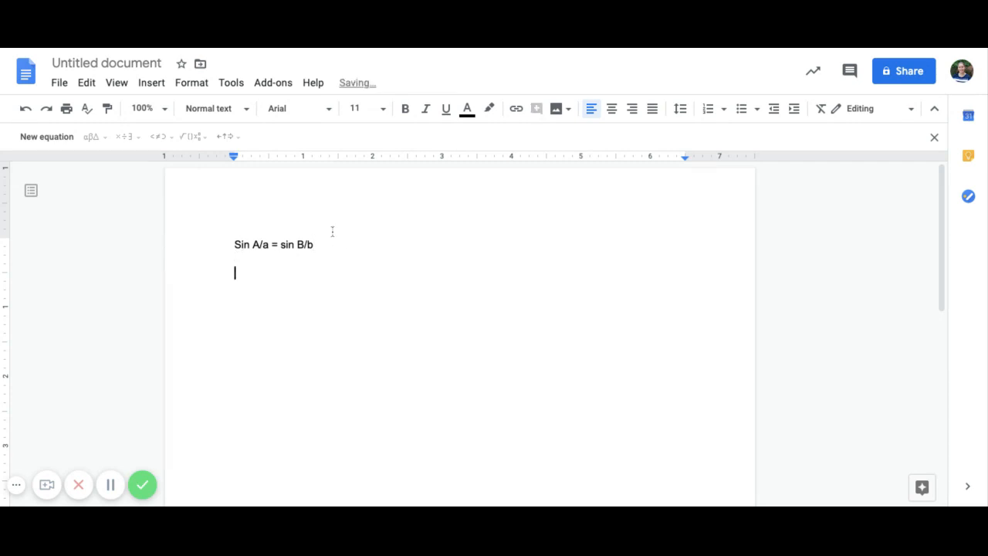
left_click(153, 83)
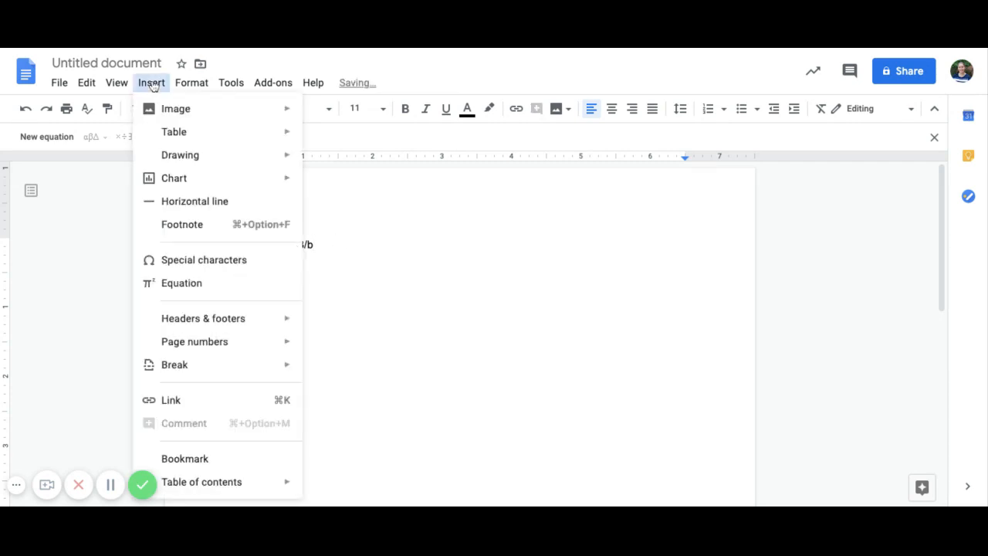
left_click(168, 282)
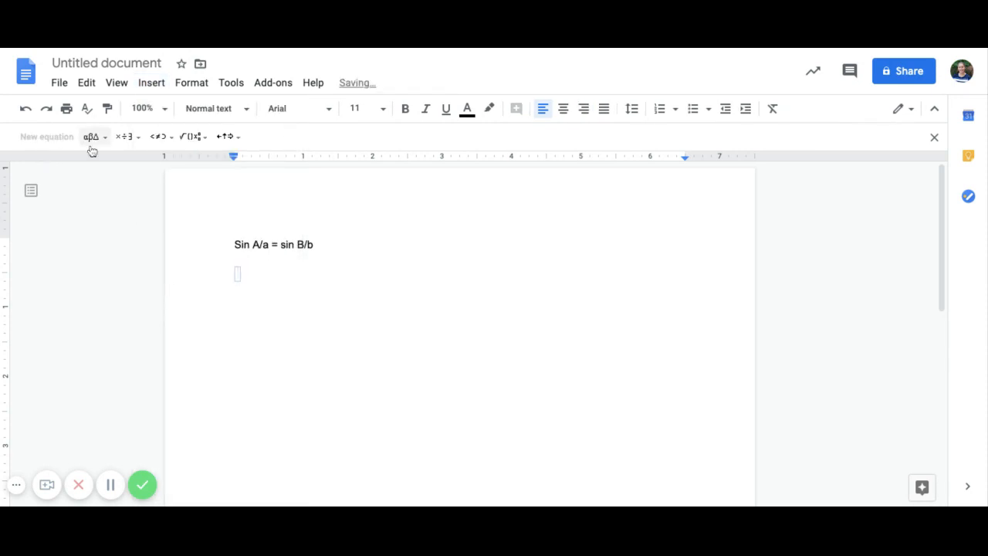
left_click(204, 137)
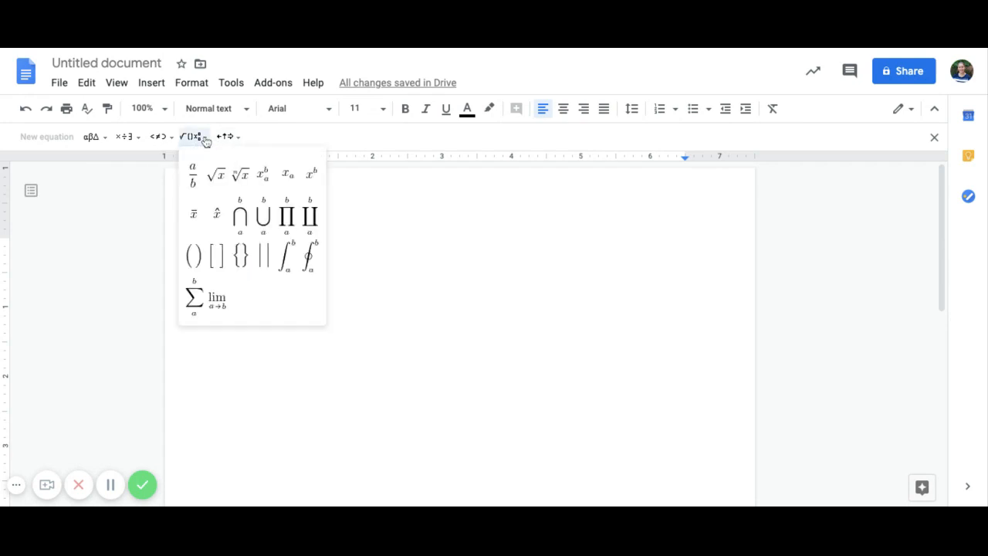
left_click(195, 180)
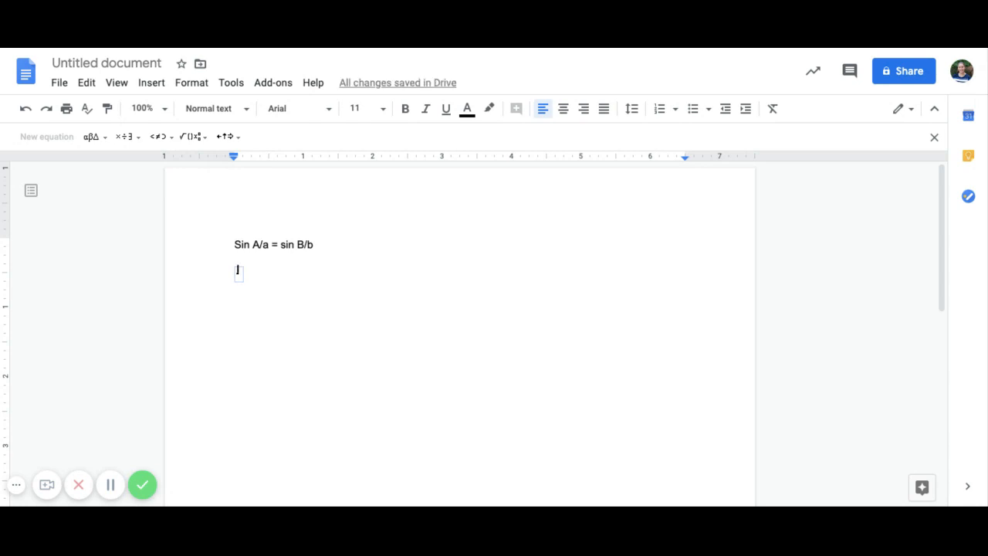
type("sin A")
left_click(257, 272)
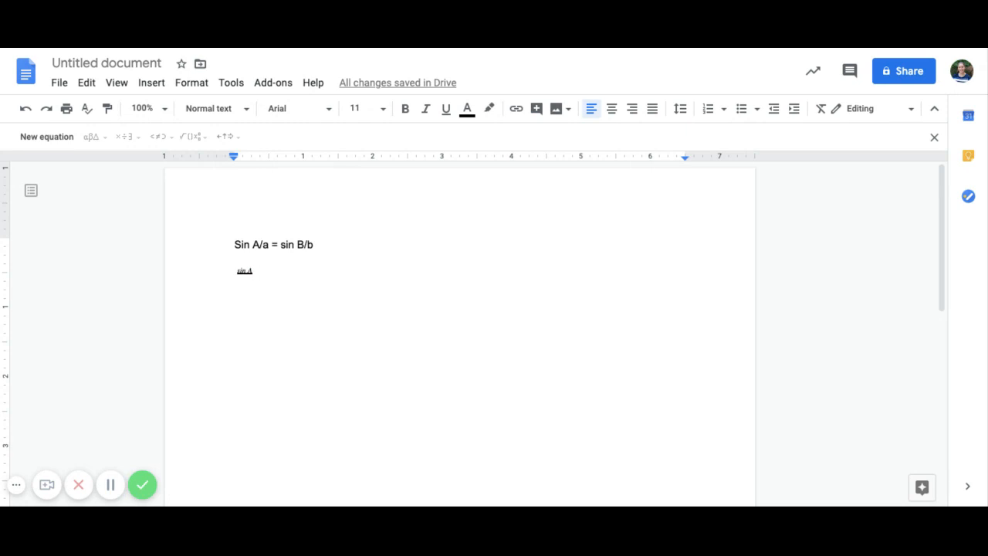
left_click(244, 276)
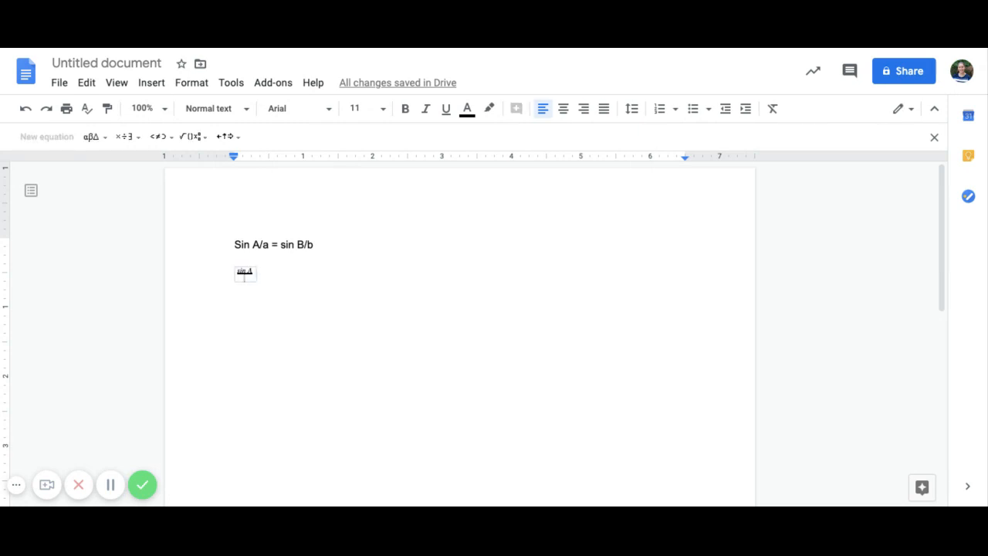
type("a")
Complete the equation with an equals sign and a second stacked fraction with sin B over b.
type("=")
left_click(192, 136)
left_click(194, 182)
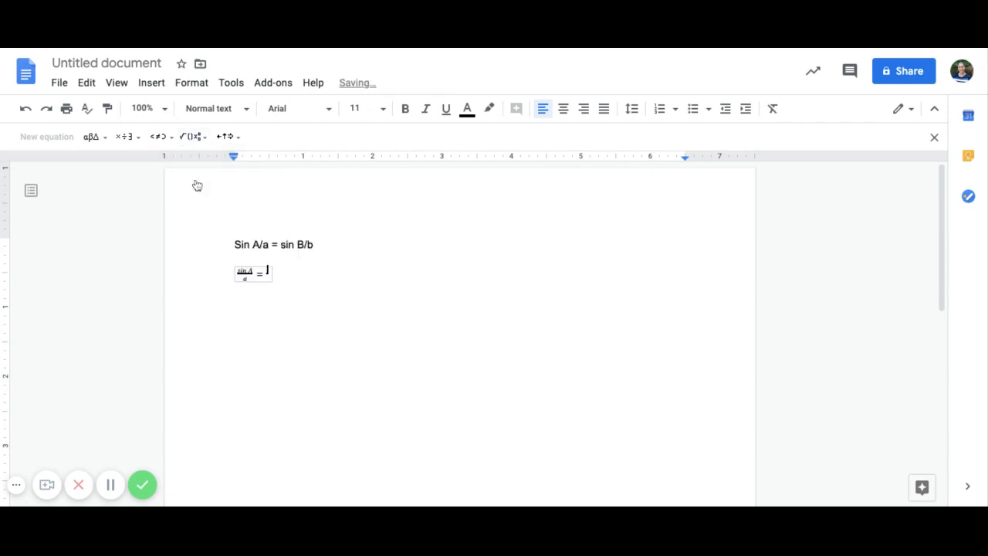
type("sin B")
key("Return")
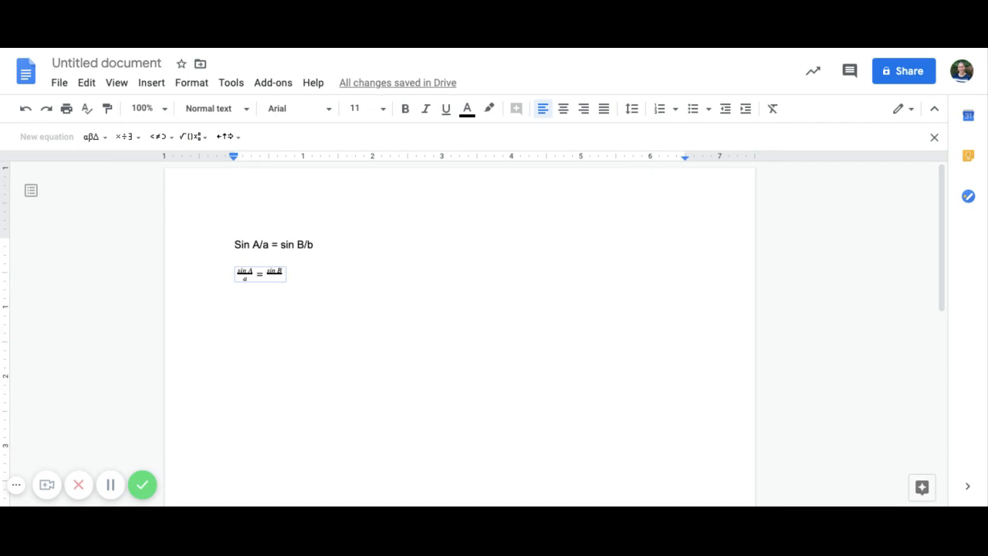
type("b")
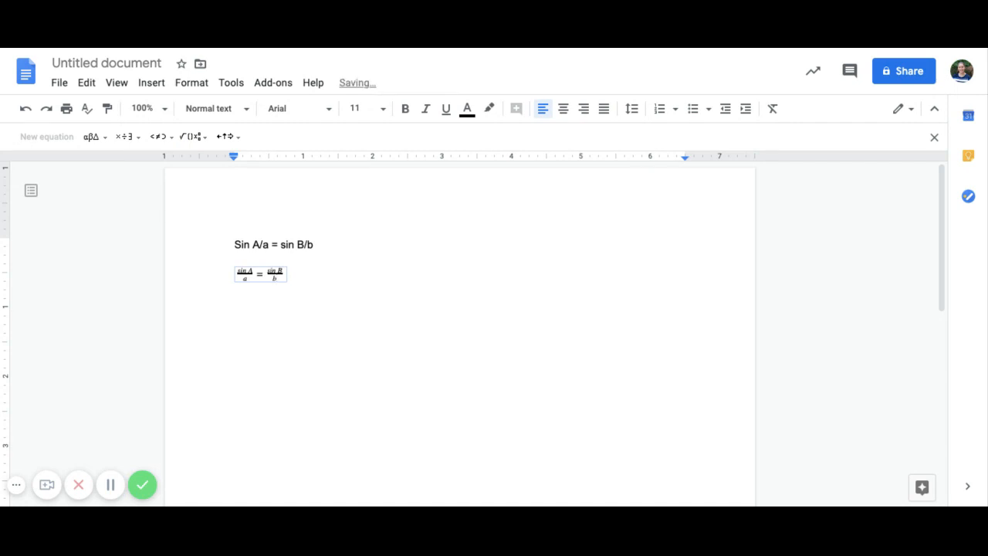
left_click(291, 271)
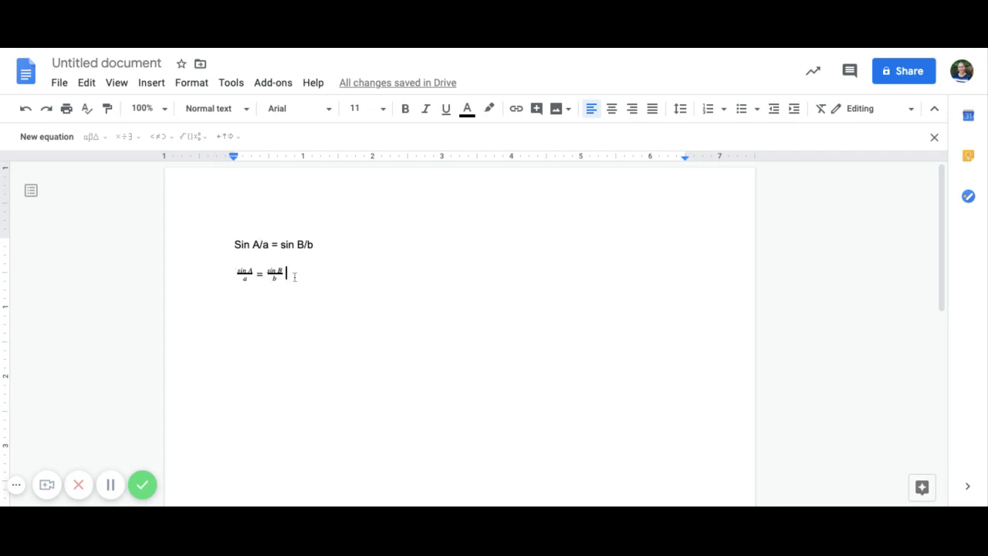
Write "A = 1/2bc sinA" as plain text on a new line under the equation and start another line.
key("Return")
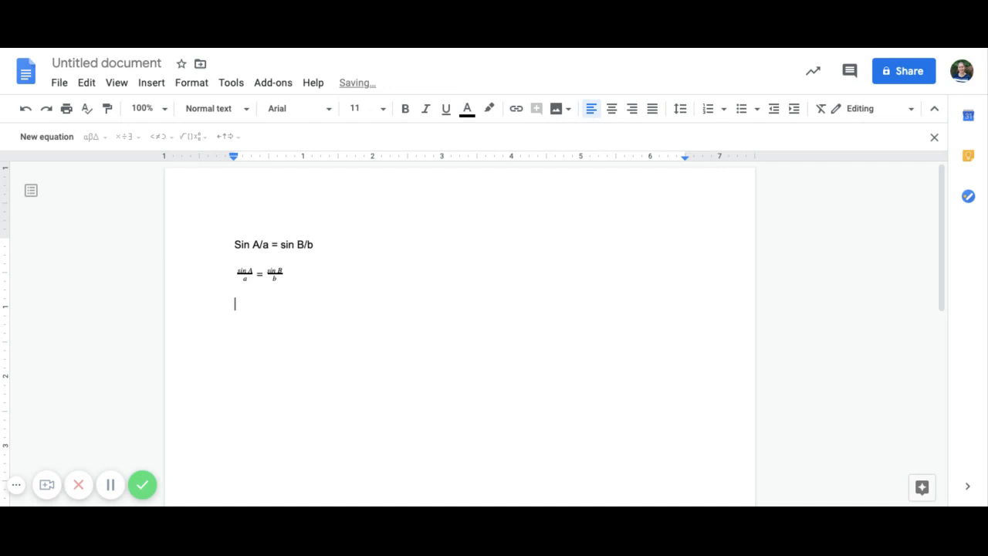
type("A = 1/2bc sinA")
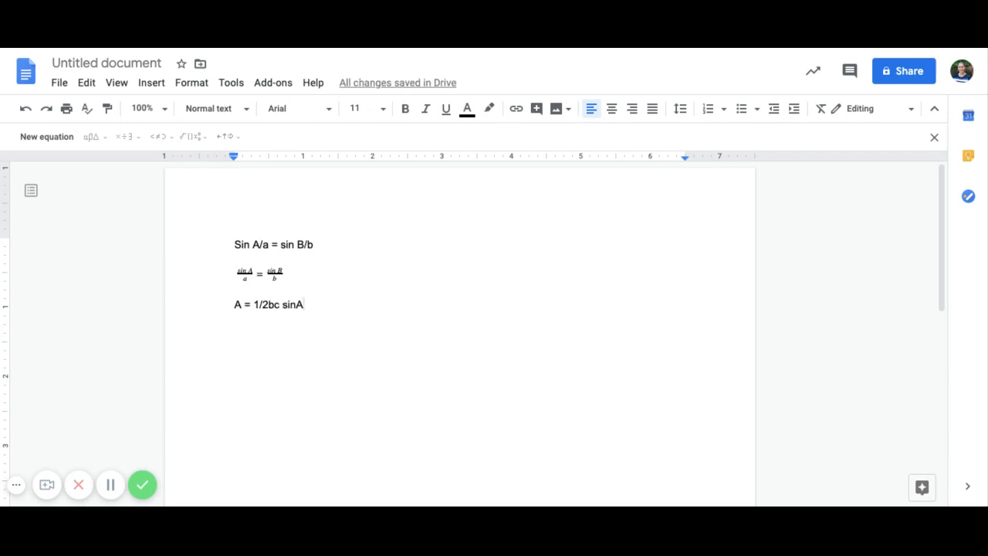
key("Return")
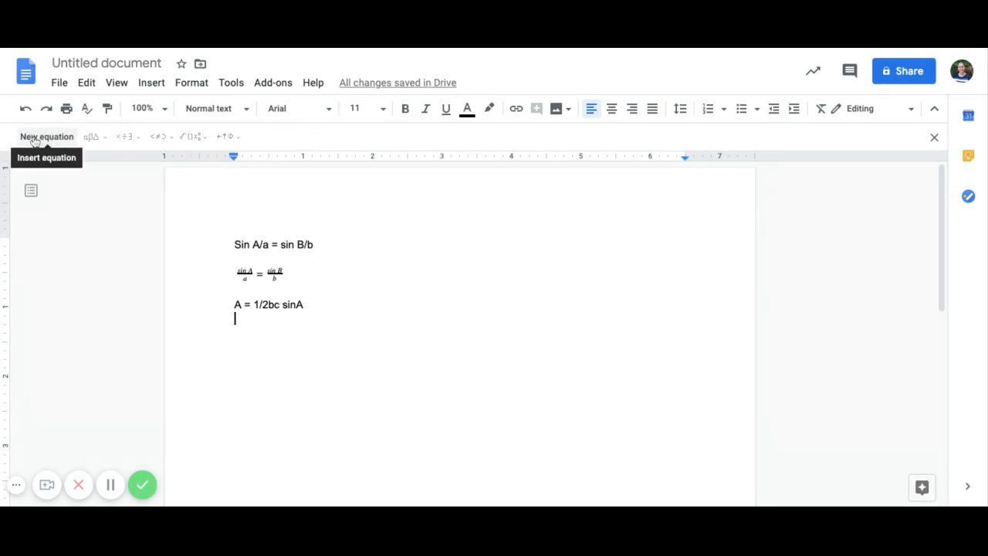
Insert a new equation reading A = ½bc sin A, with 1 over 2 as a stacked fraction.
left_click(152, 85)
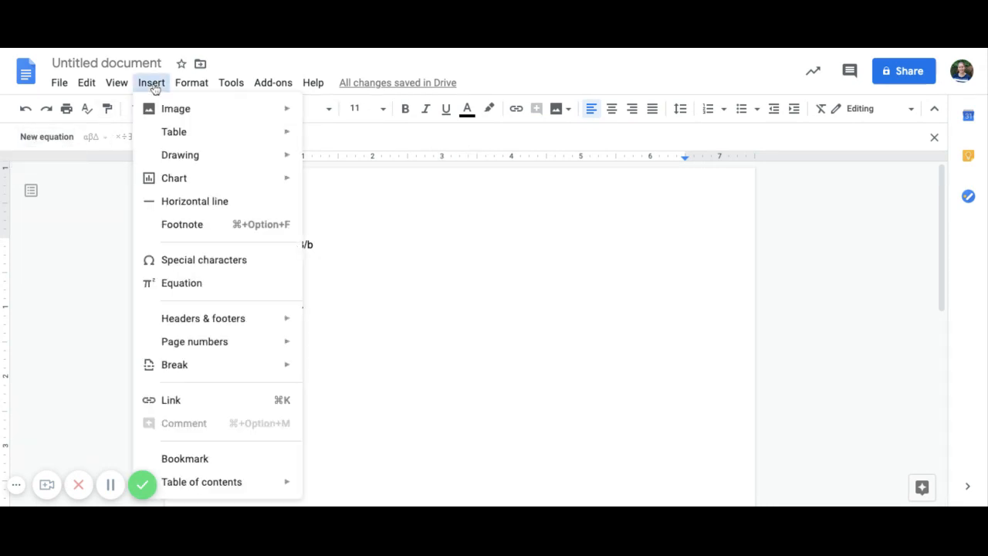
left_click(152, 83)
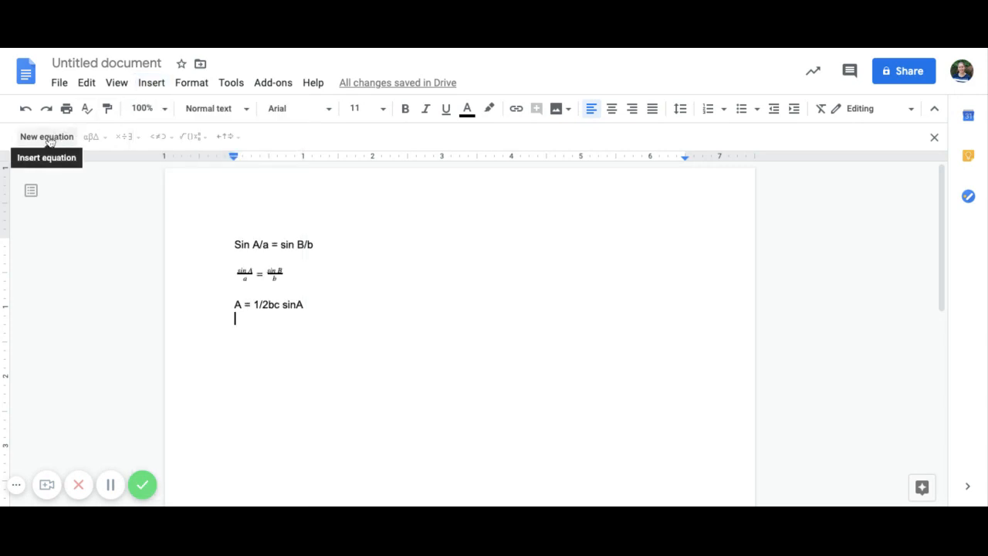
left_click(46, 137)
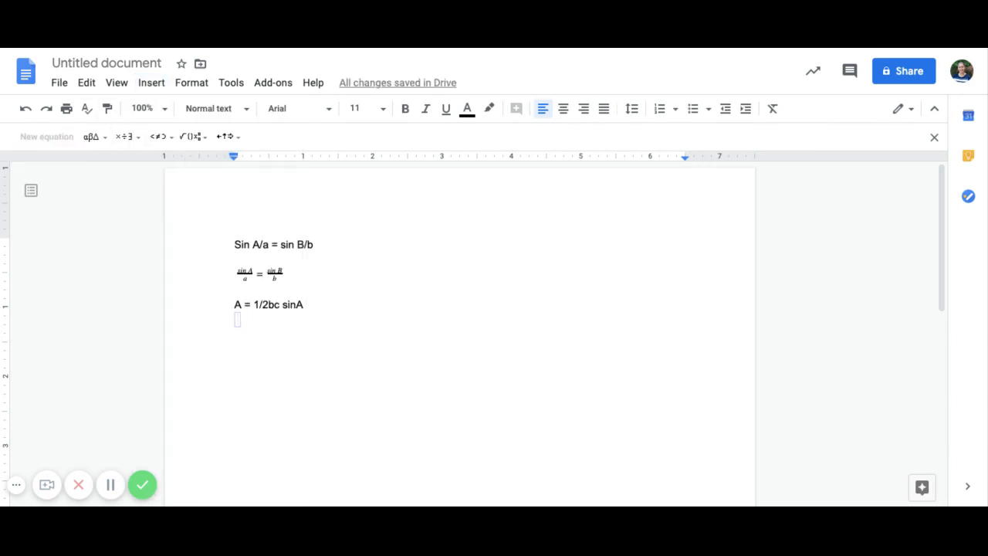
type("A =")
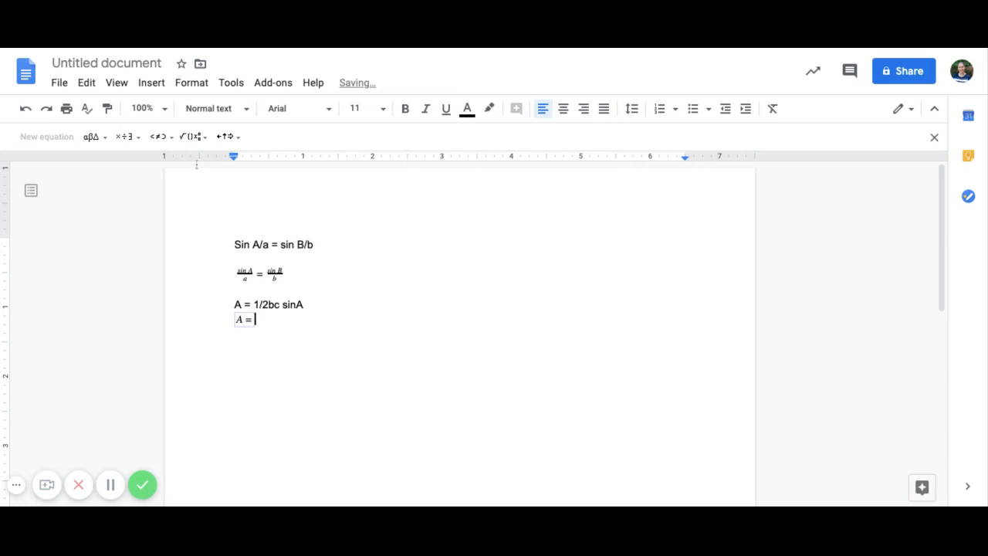
left_click(199, 137)
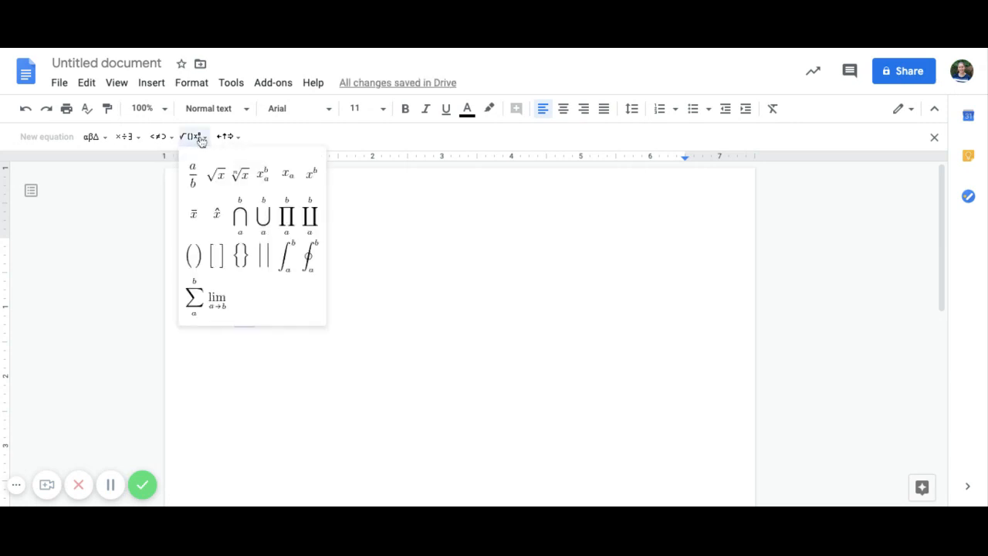
left_click(198, 180)
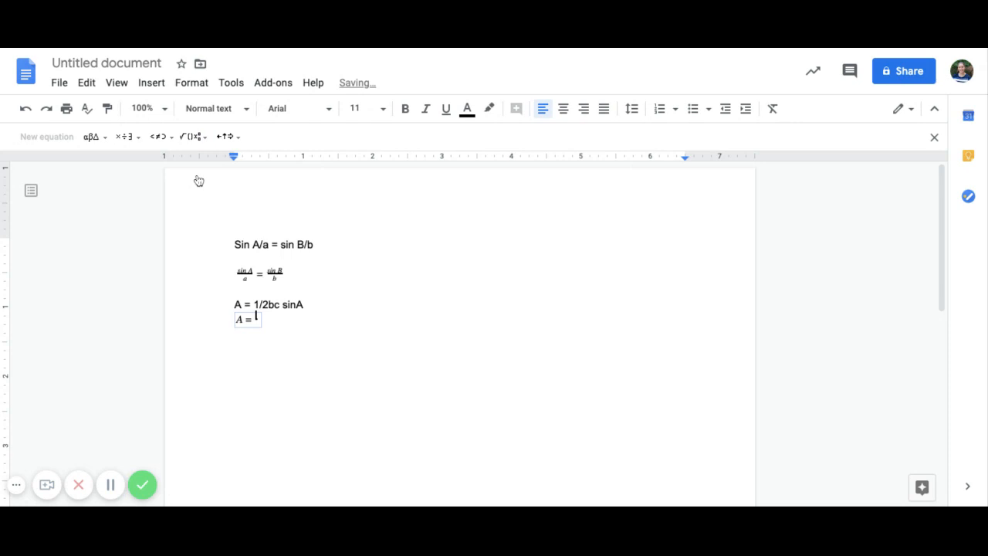
type("1")
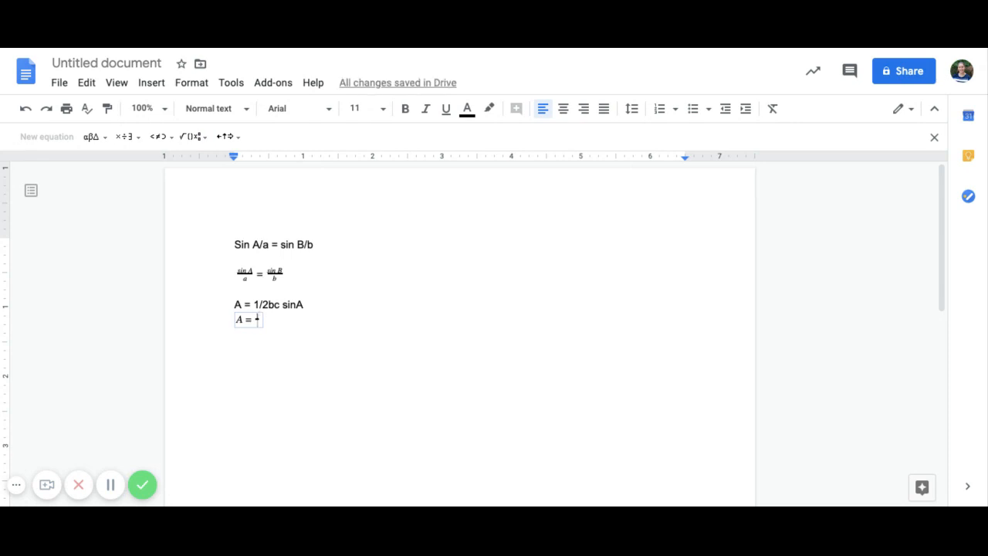
key("Down")
type("2")
type("bc")
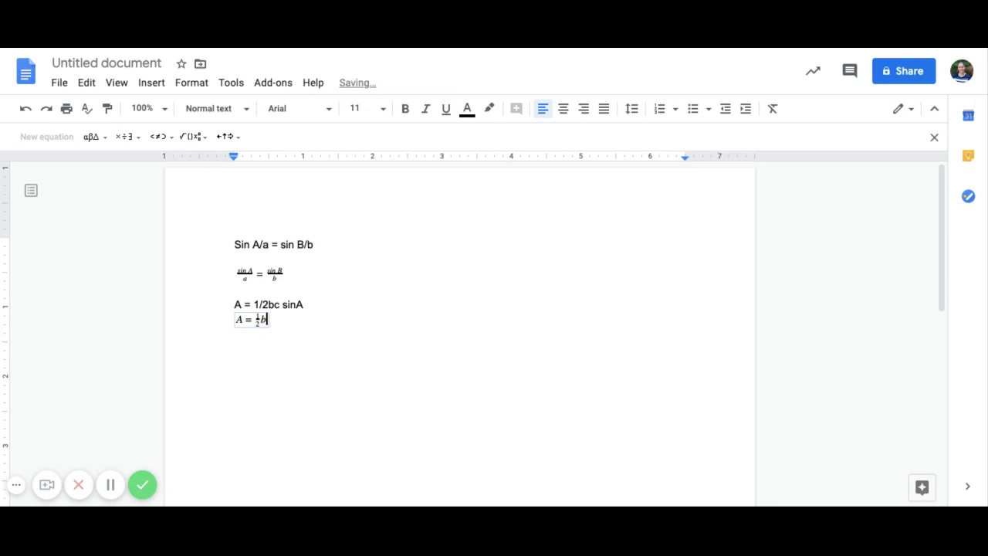
type(" sin A")
left_click(346, 318)
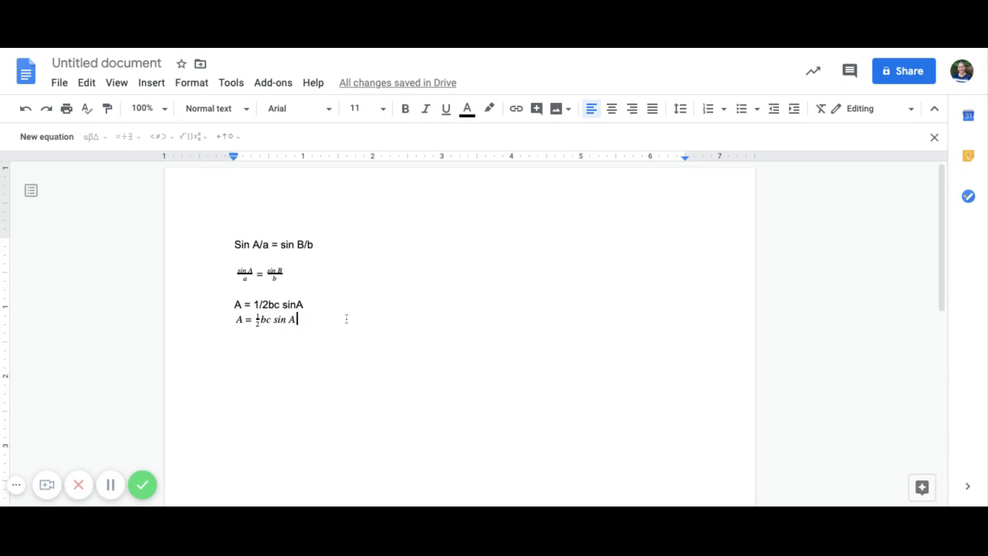
Insert a new equation below A = ½bc sin A and start it with a² =, with the 2 as a superscript.
key("Return")
left_click(46, 137)
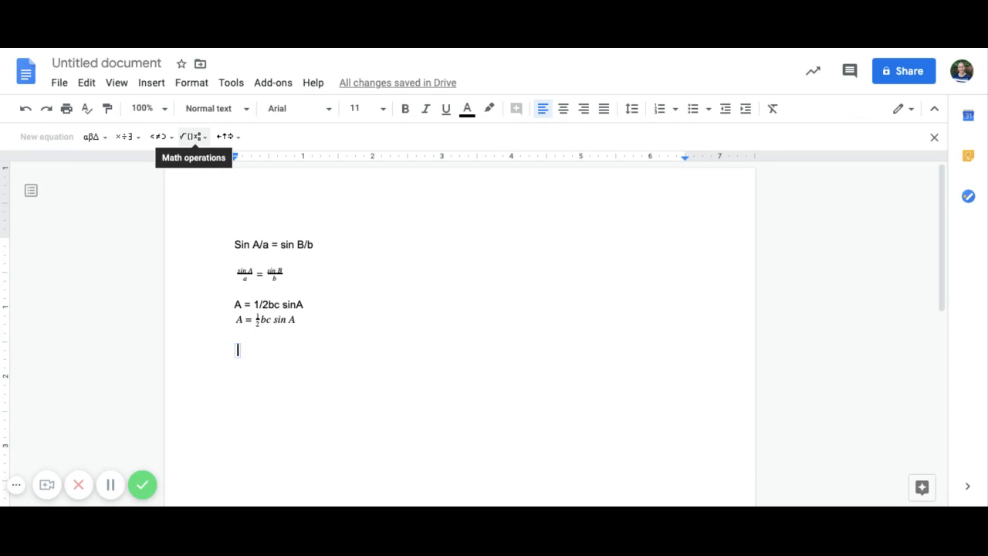
left_click(192, 137)
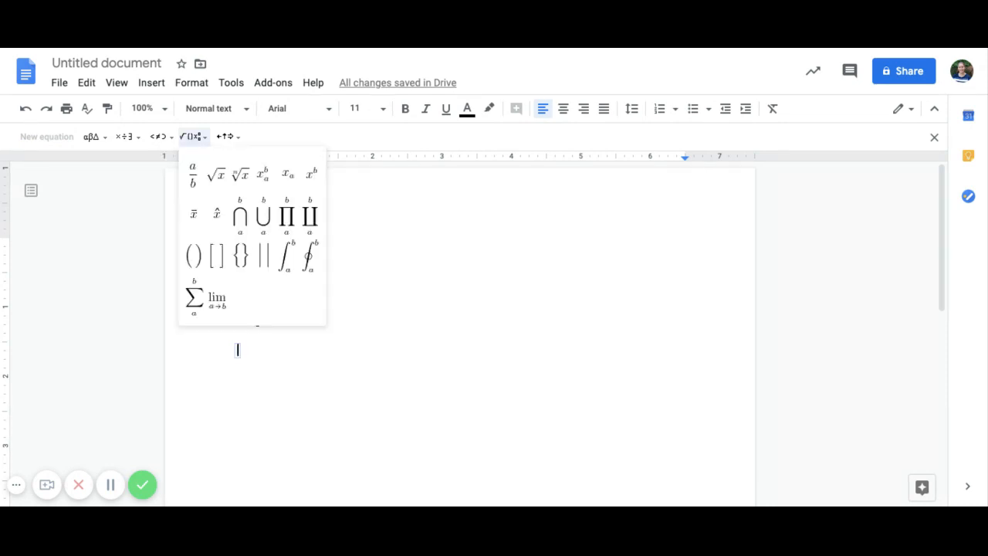
left_click(311, 181)
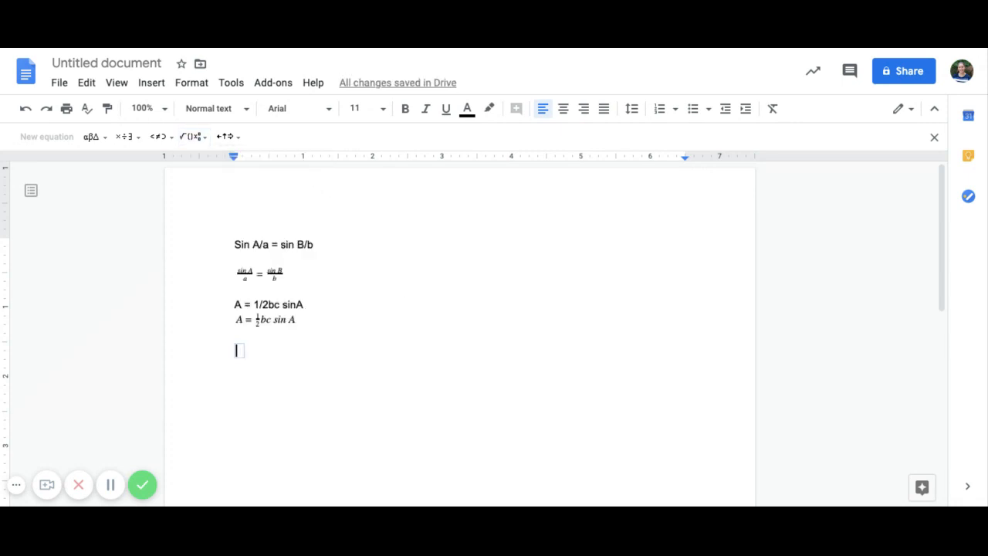
type("a^2")
key("Right")
type("=")
Continue the equation after the equals sign with b², using a superscript 2, followed by a plus sign.
left_click(202, 141)
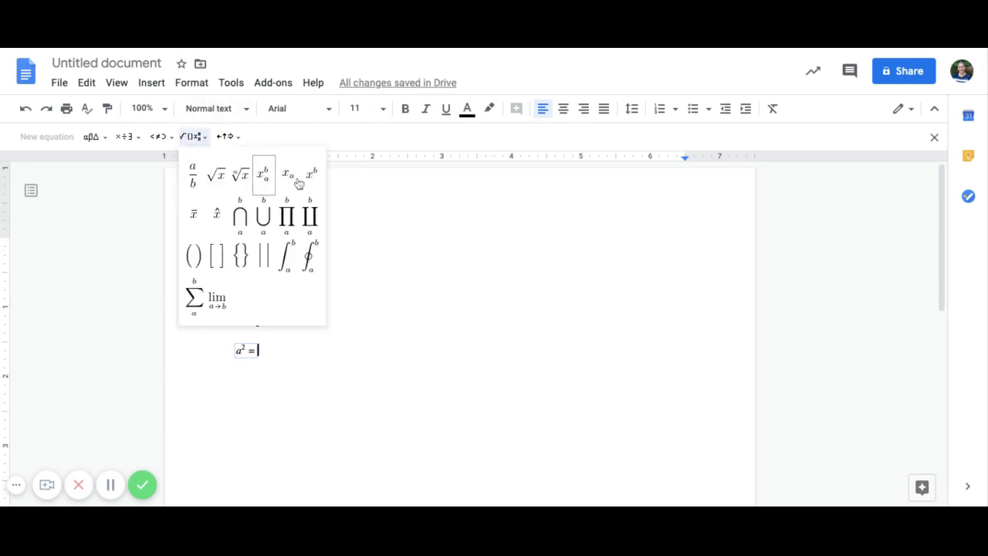
left_click(319, 181)
type("b^")
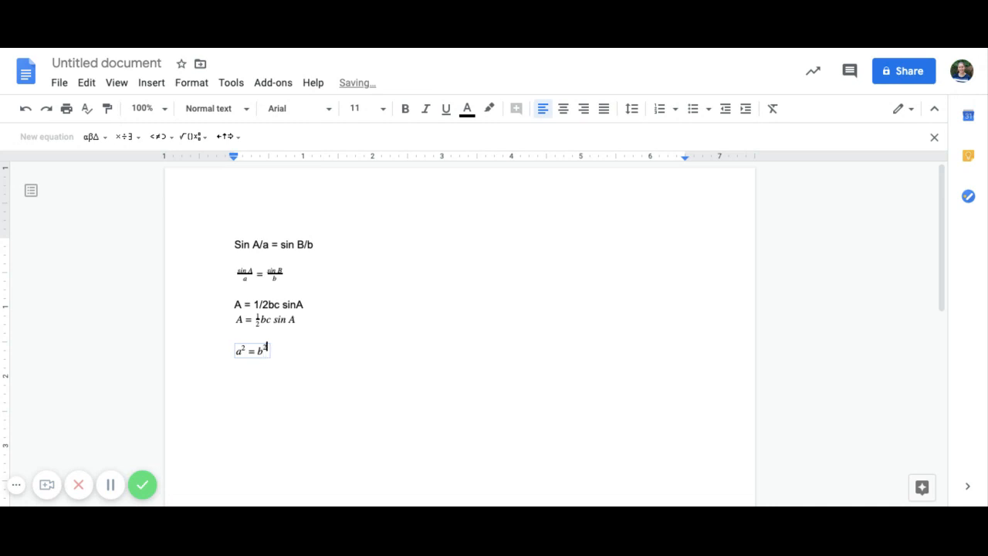
type("2")
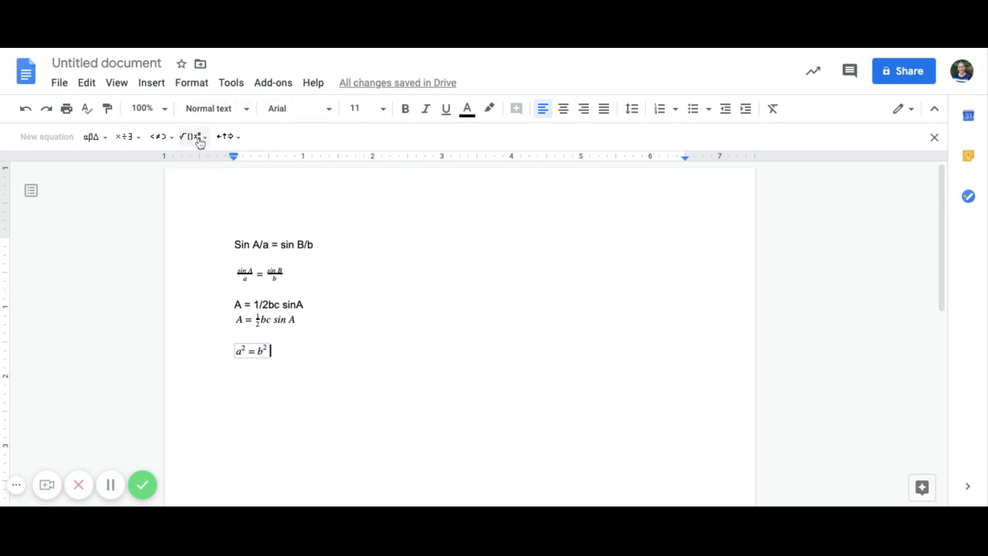
left_click(198, 139)
left_click(313, 177)
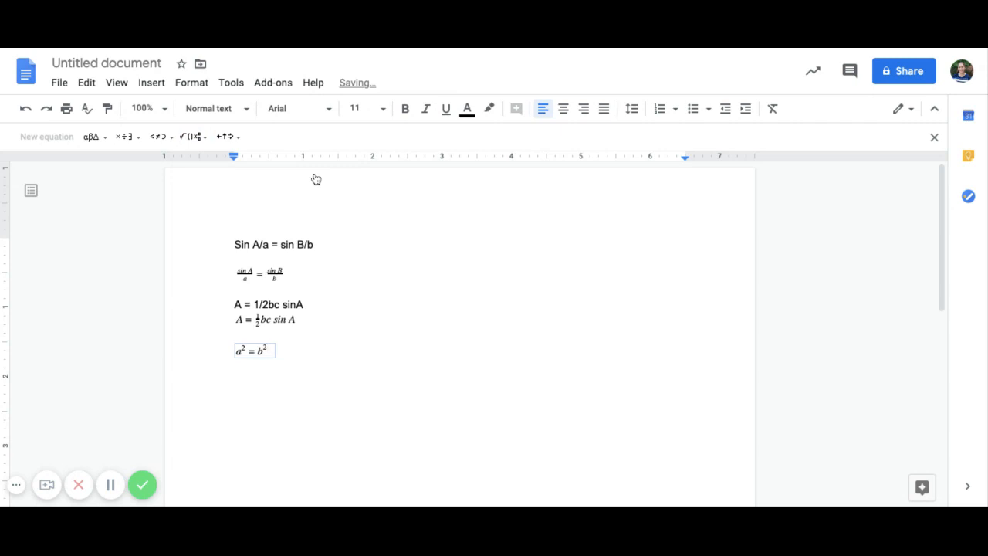
key("Right")
type("+")
Add c² after the plus sign, with the 2 as a superscript.
left_click(198, 138)
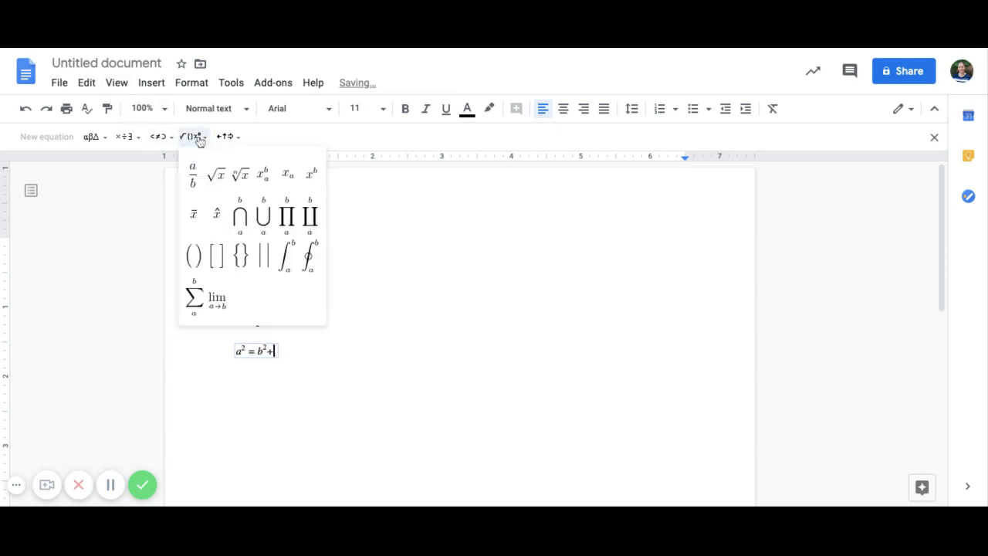
left_click(316, 178)
type("c")
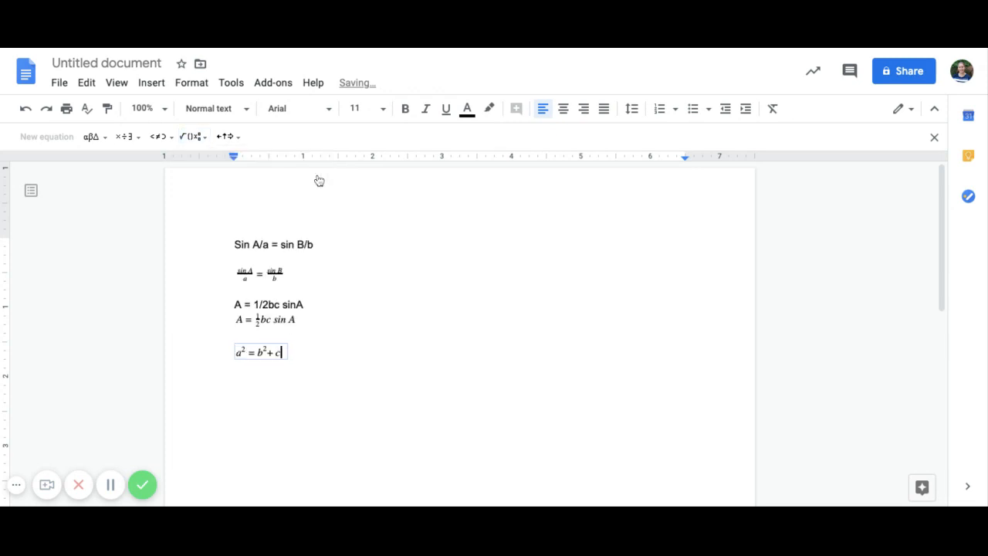
key("Right")
type("2")
key("Right")
Finish the equation with − 2bc cos A and start a new line below it, leaving a blank line between.
type("-")
type("2bc")
type(" c")
type("os A")
key("Right")
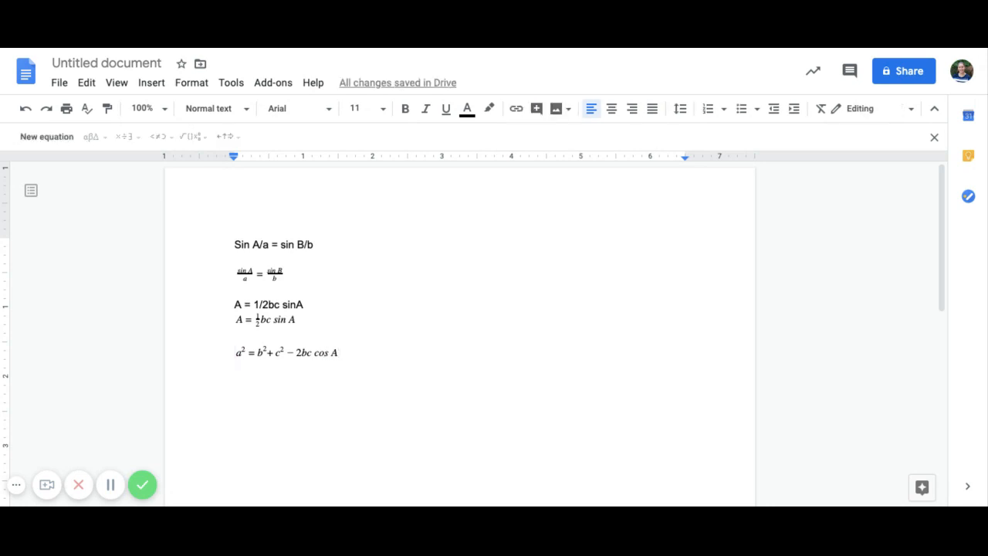
key("Return")
key("Return")
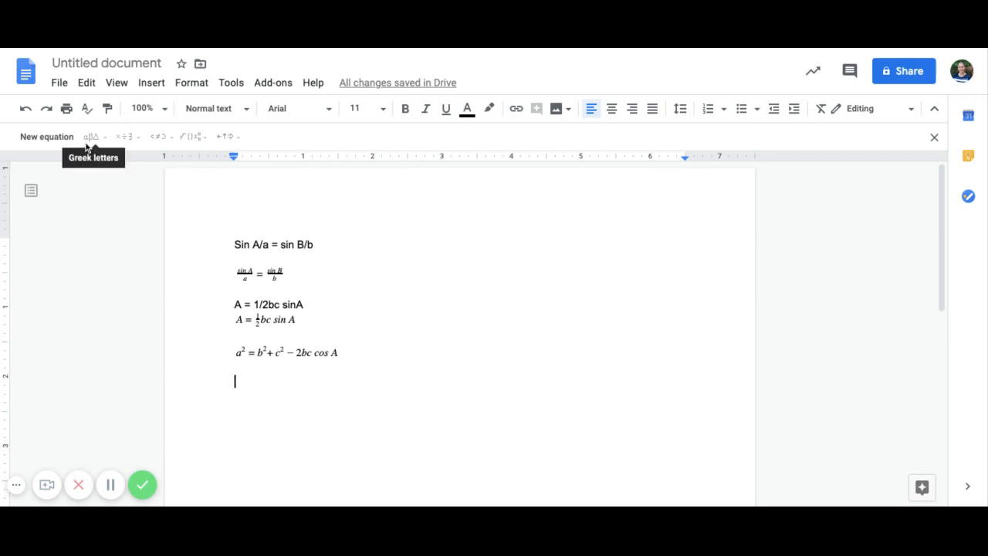
Insert another equation beginning with cos A = and add an empty stacked fraction after the equals sign.
left_click(47, 137)
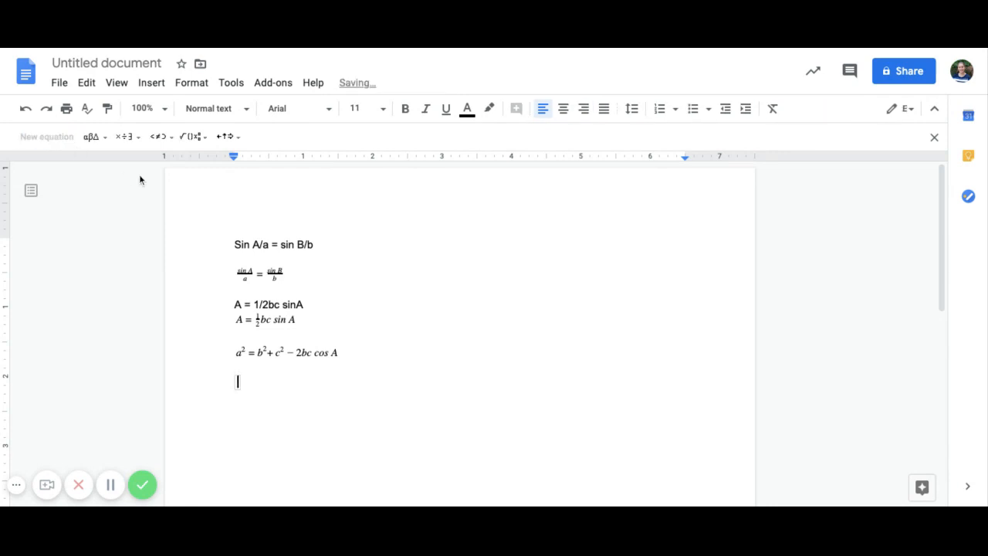
type("cos A =")
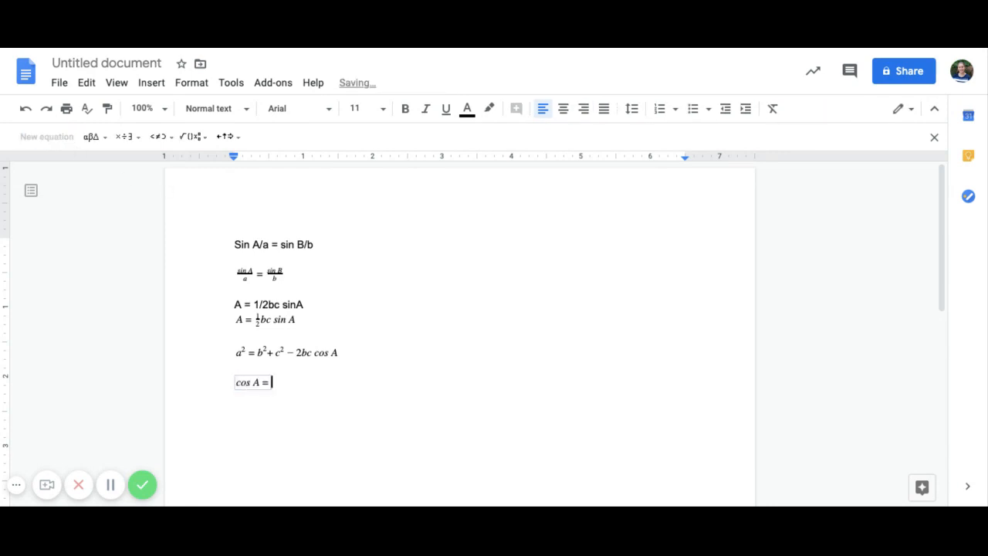
left_click(193, 137)
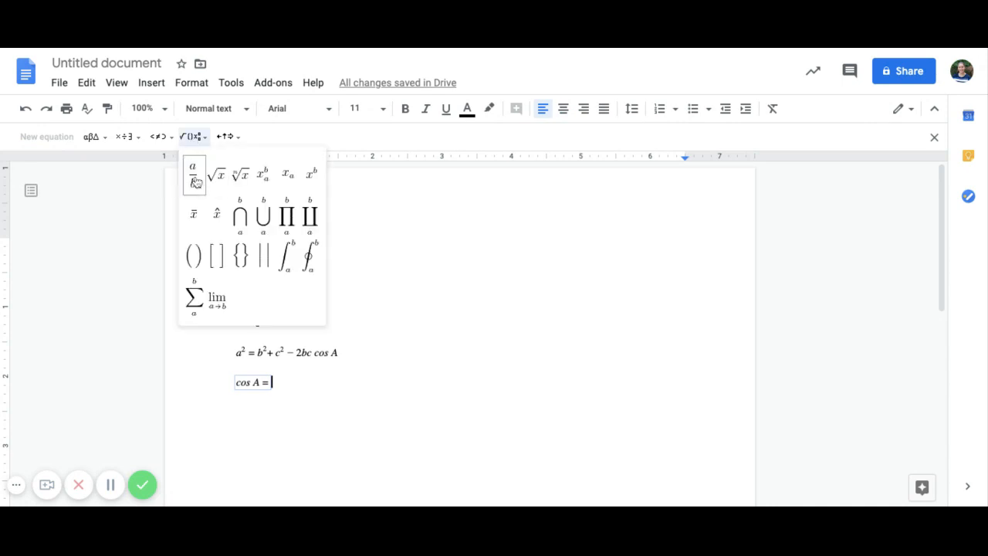
left_click(194, 176)
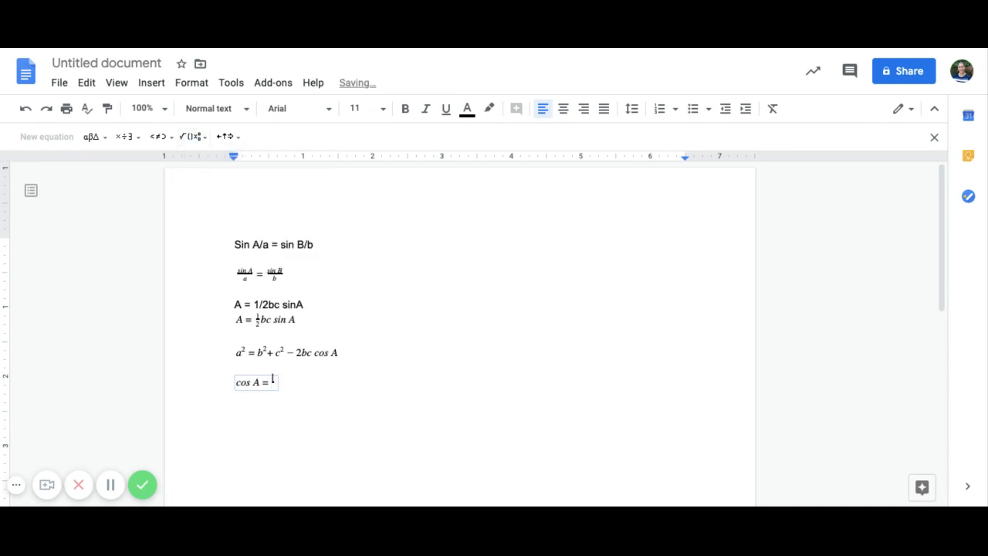
Enter b² + in the fraction's numerator, with the 2 as a superscript.
left_click(193, 137)
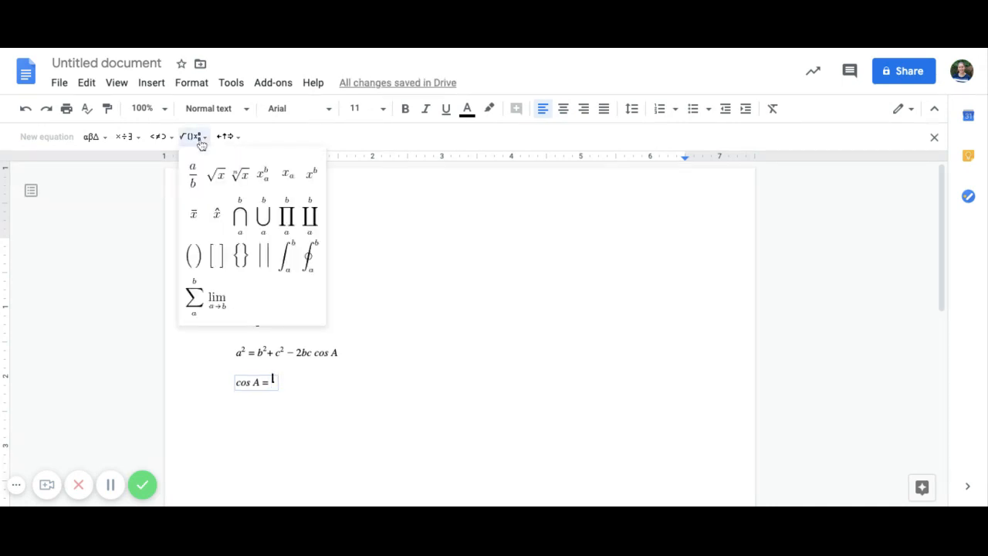
left_click(312, 179)
type("a")
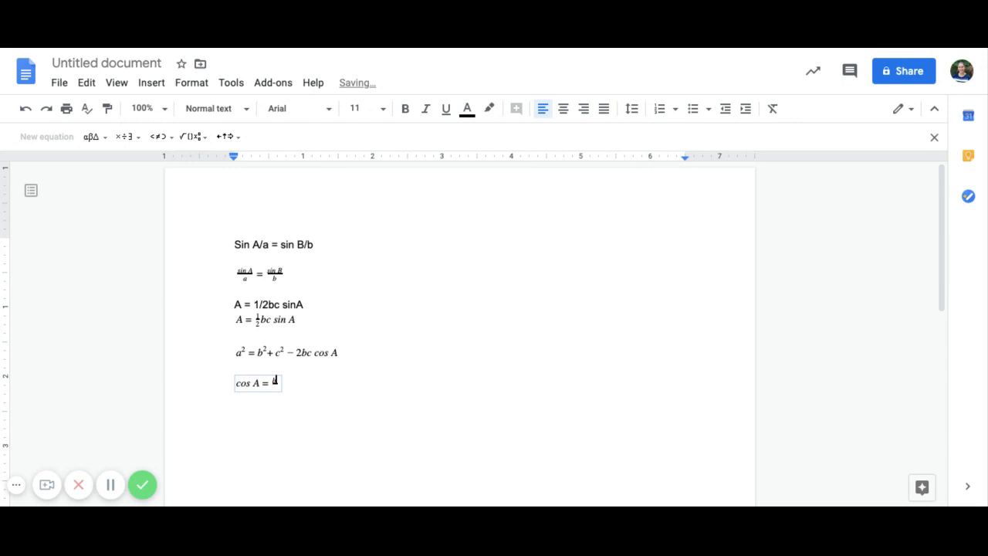
type("^2")
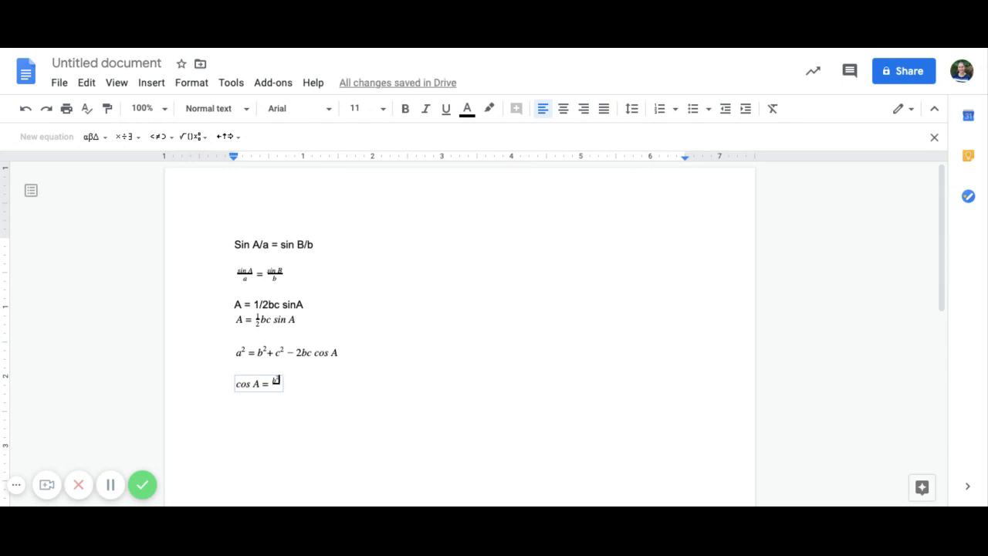
key("Right")
type("+")
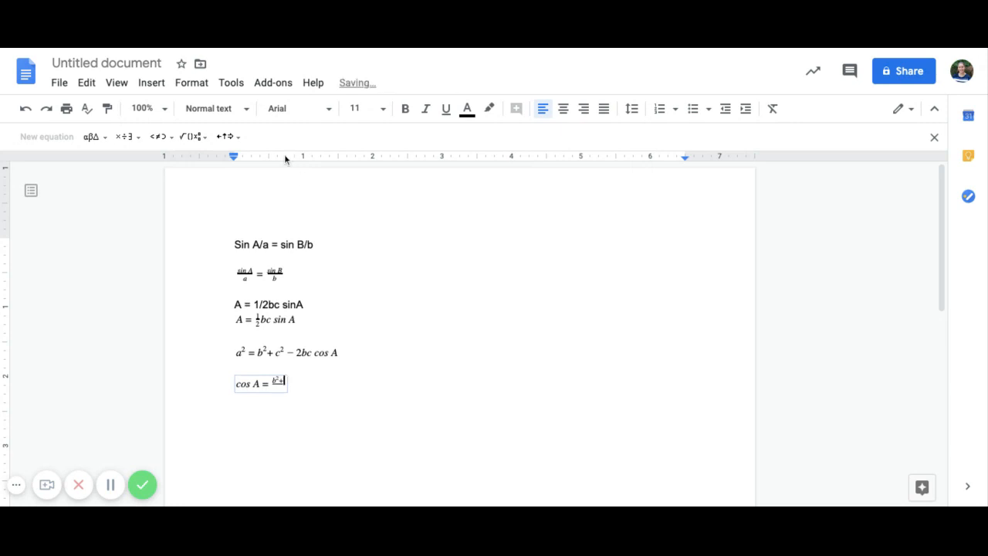
Complete the numerator with c² − a², using superscripts for both squares.
left_click(194, 136)
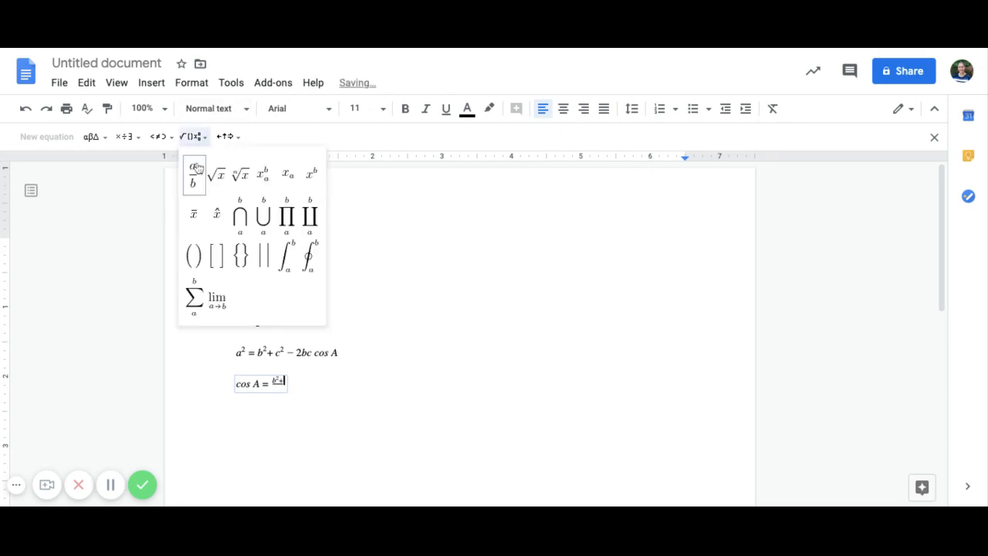
left_click(311, 176)
type("c")
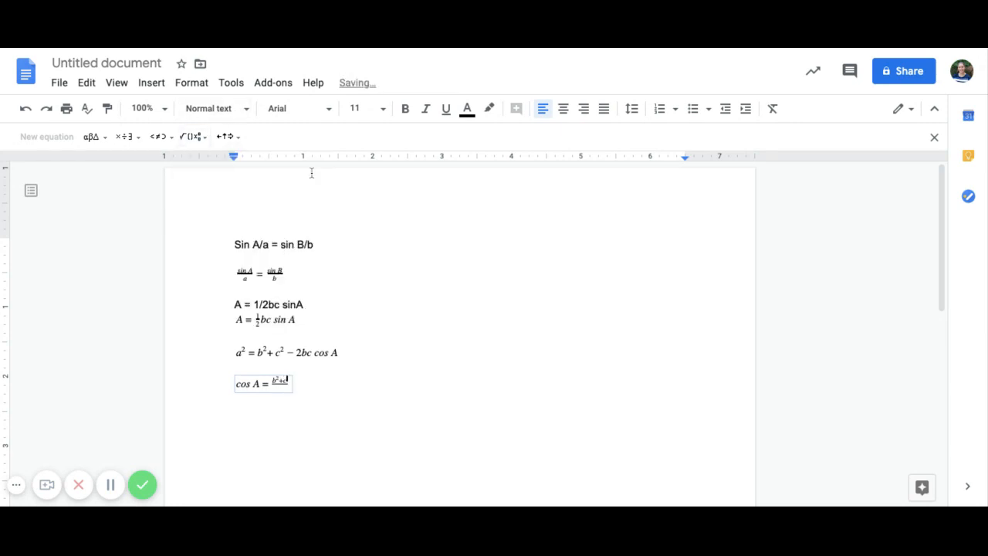
type("^2-")
left_click(204, 137)
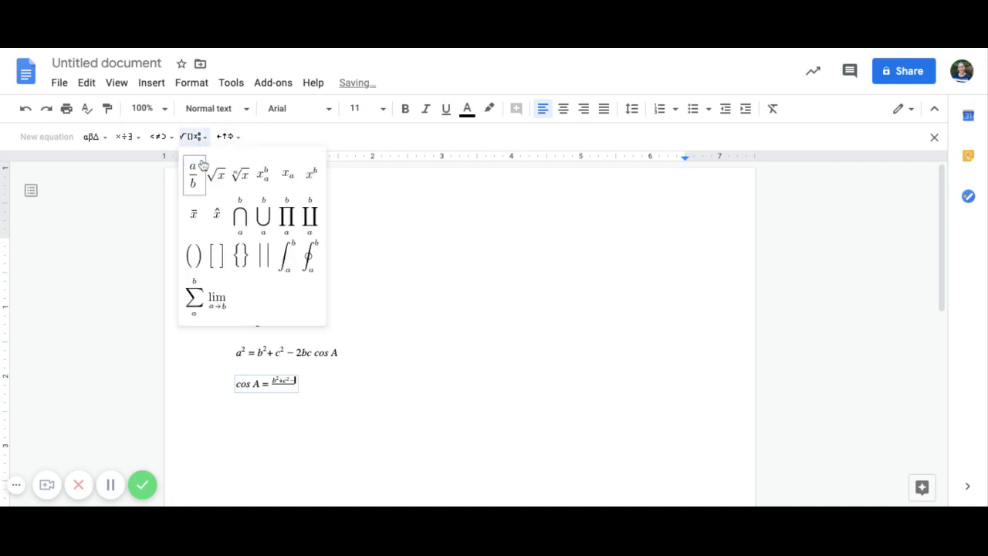
left_click(317, 178)
type("a")
key("Right")
type("2")
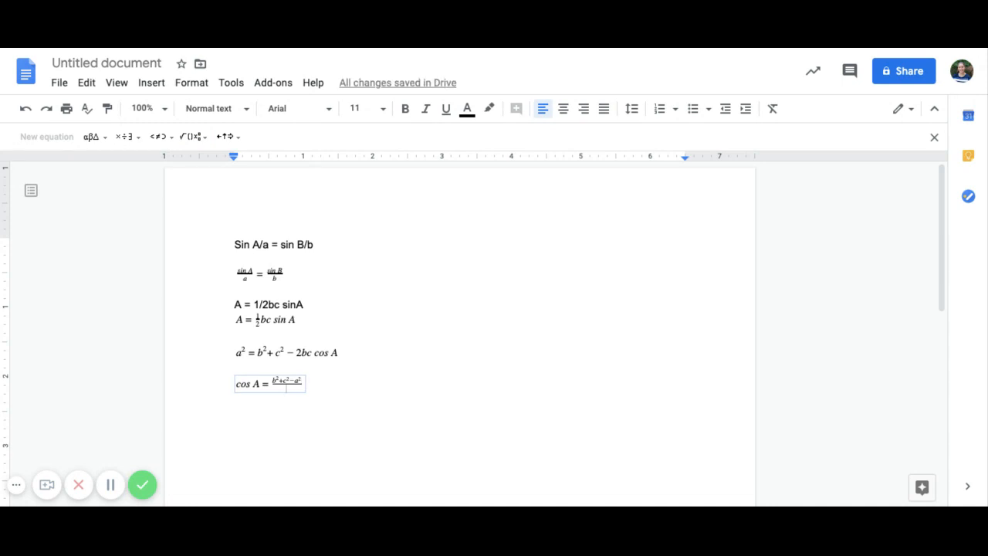
Enter 2bc as the fraction's denominator and leave the equation.
type("2")
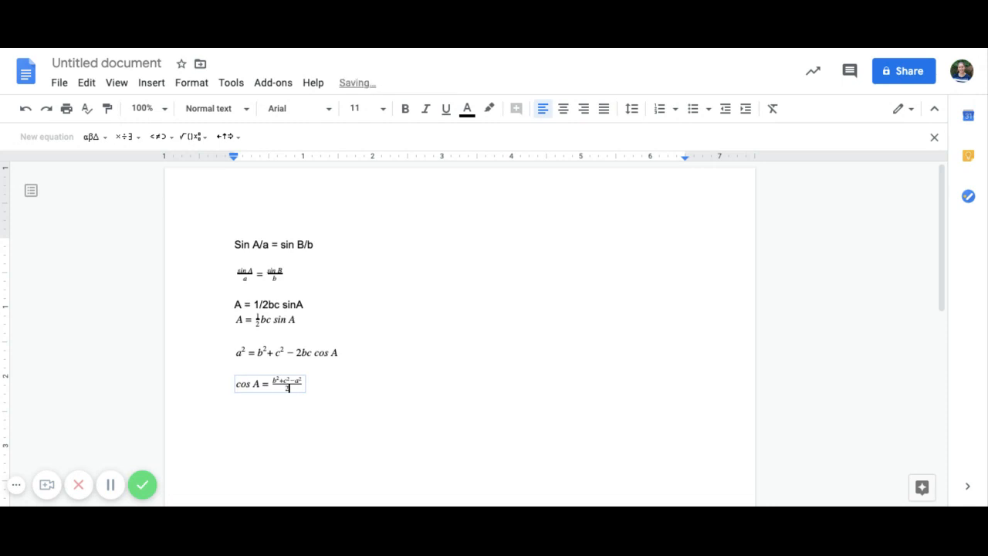
type("bc")
key("Right")
key("Right")
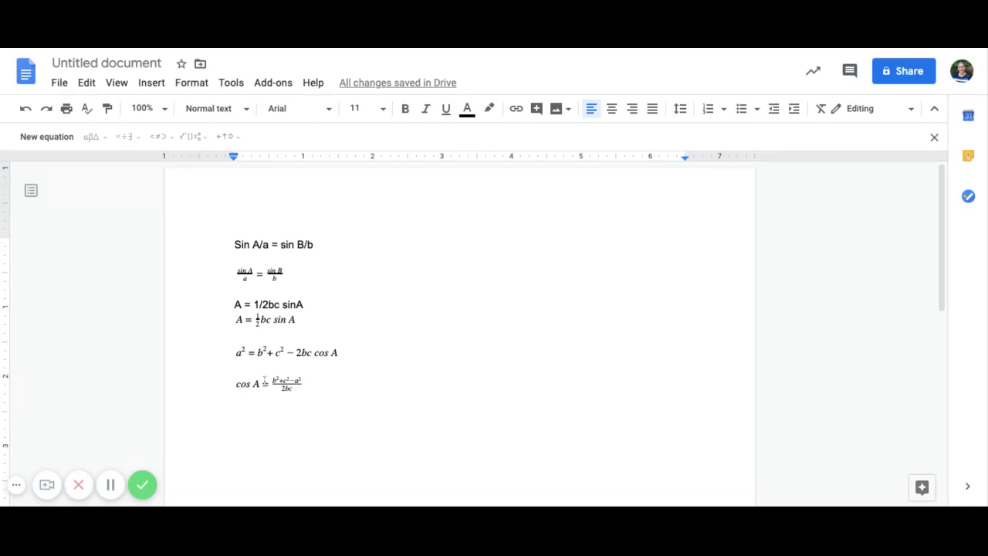
Delete the plain-text line "A = 1/2bc sinA" together with its line break.
triple_click(232, 244)
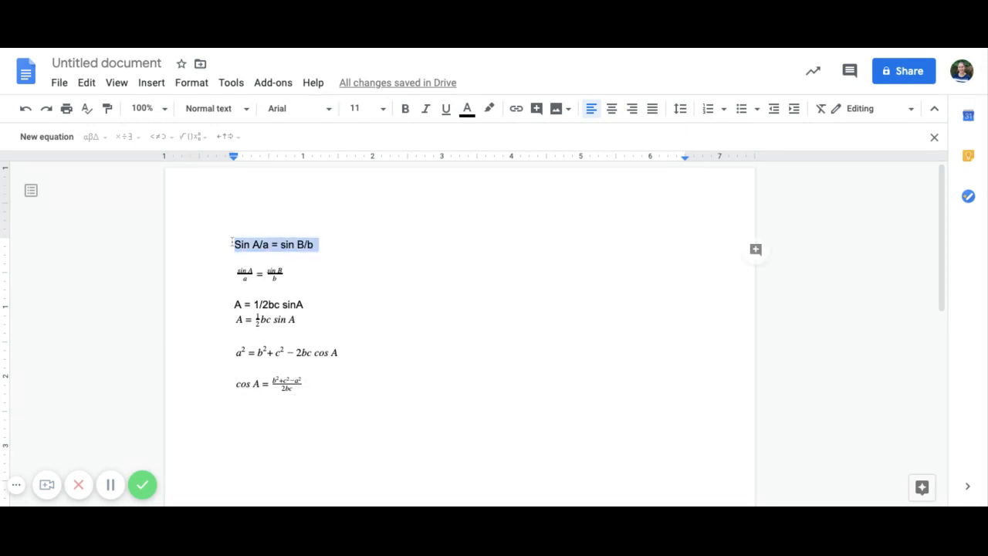
triple_click(320, 303)
key("BackSpace")
key("BackSpace")
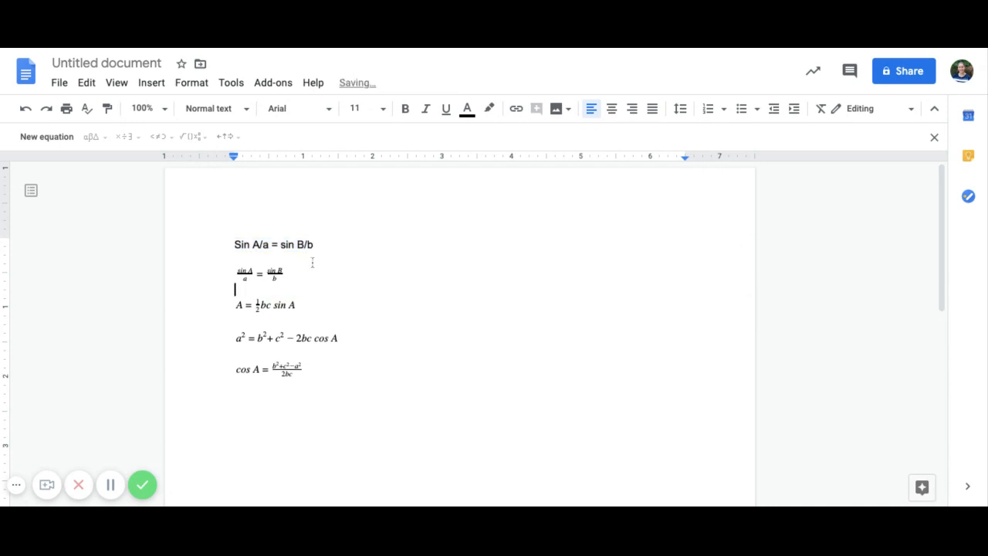
Delete the plain-text line "Sin A/a = sin B/b" and the empty space above the first equation.
triple_click(324, 247)
key("BackSpace")
left_click(214, 278)
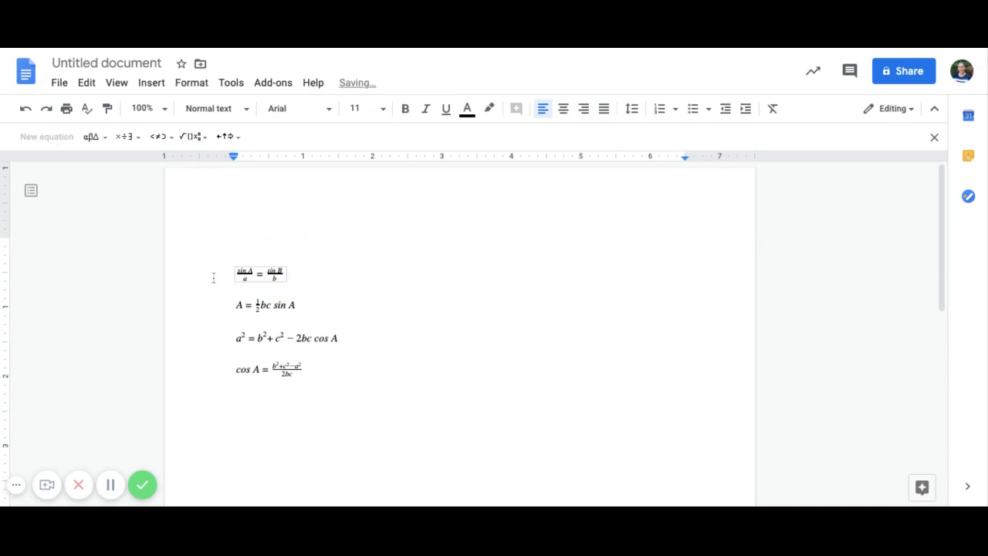
key("BackSpace")
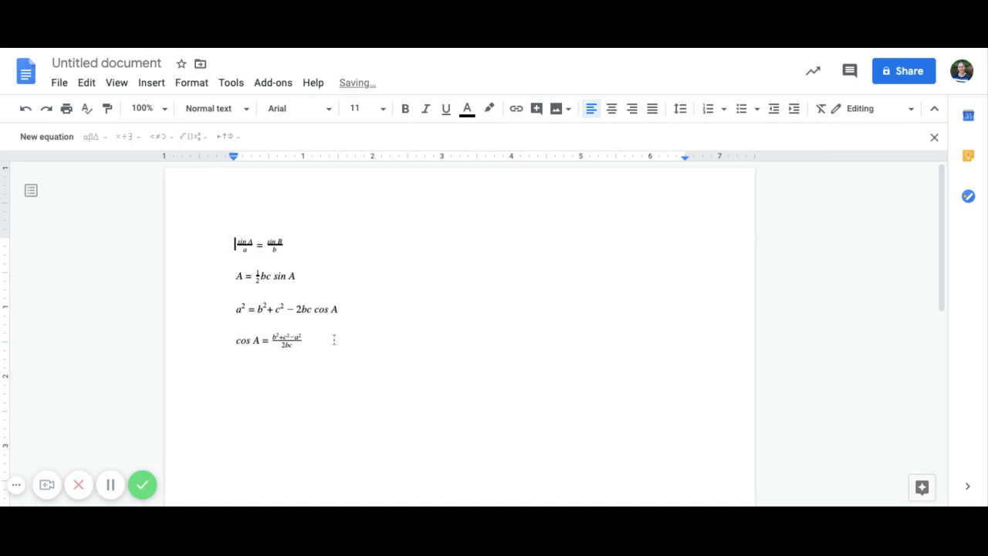
Start a new equation on a new line below the cos A formula, enter "A =" and insert a square root.
left_click(332, 341)
key("Return")
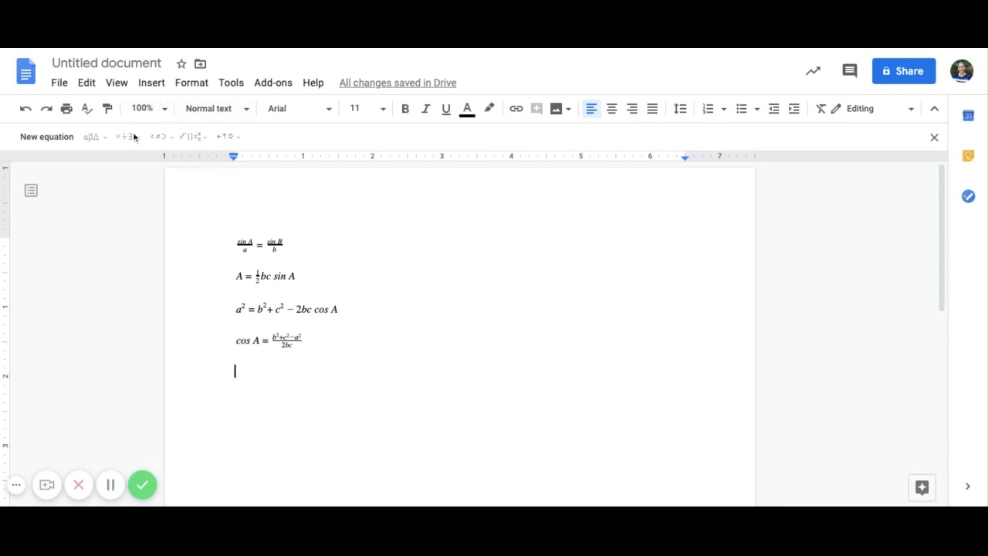
left_click(48, 139)
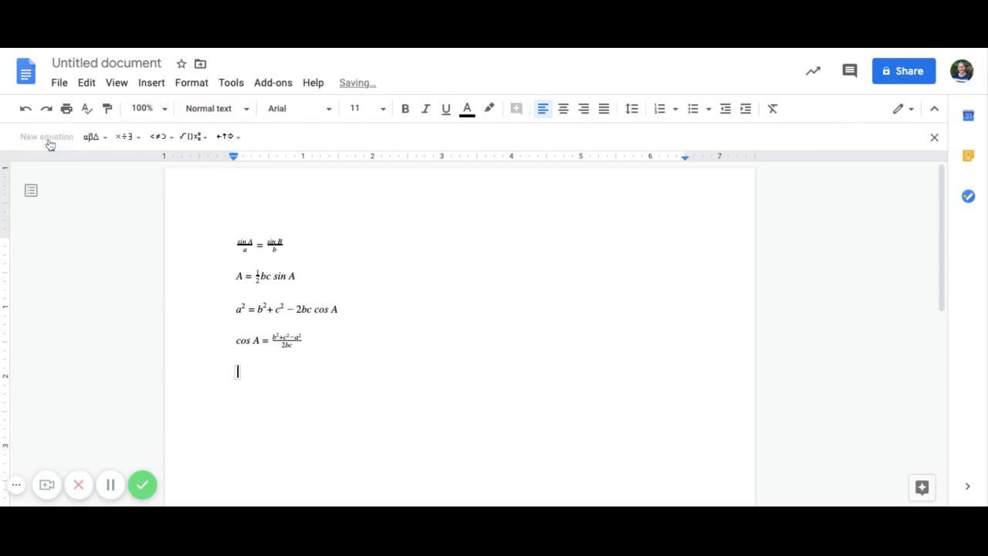
type("A =")
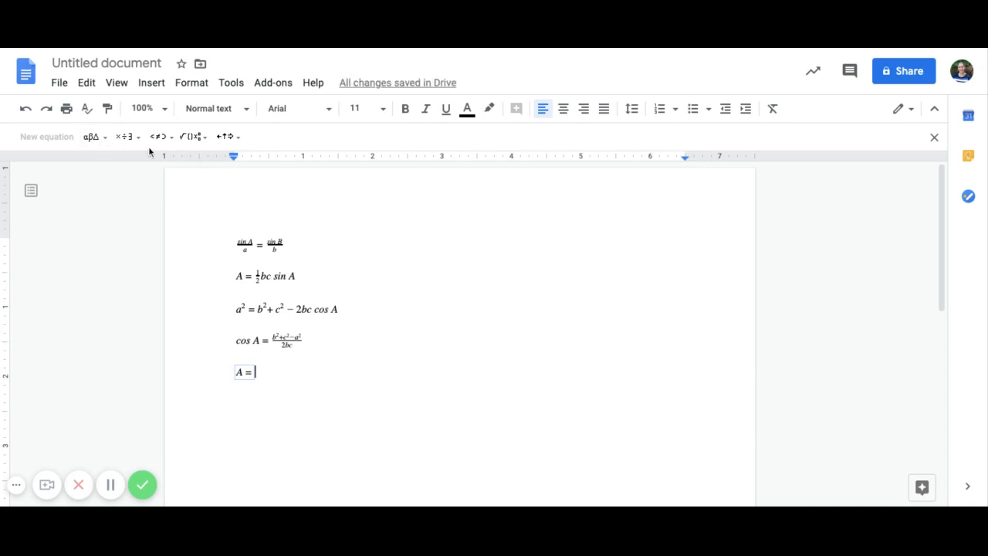
left_click(186, 139)
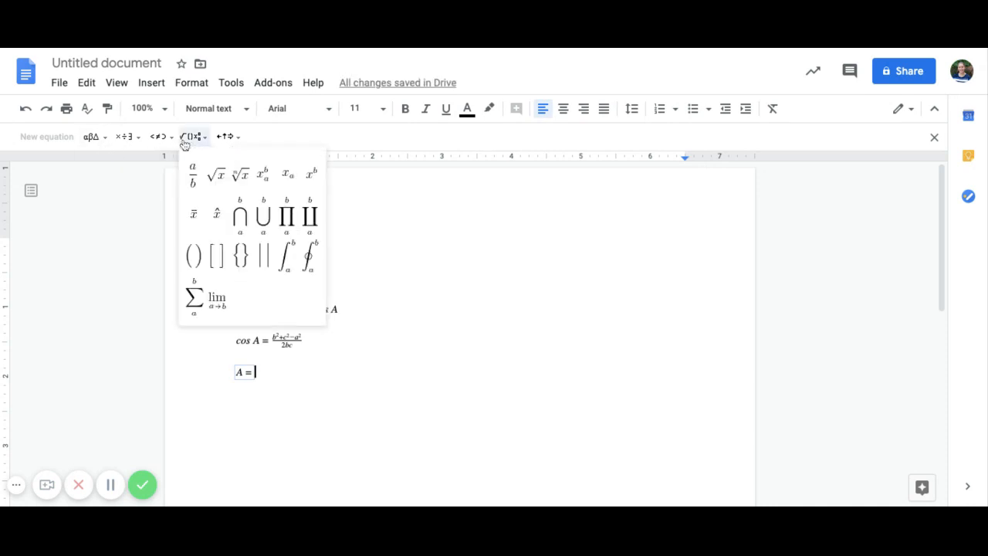
left_click(219, 178)
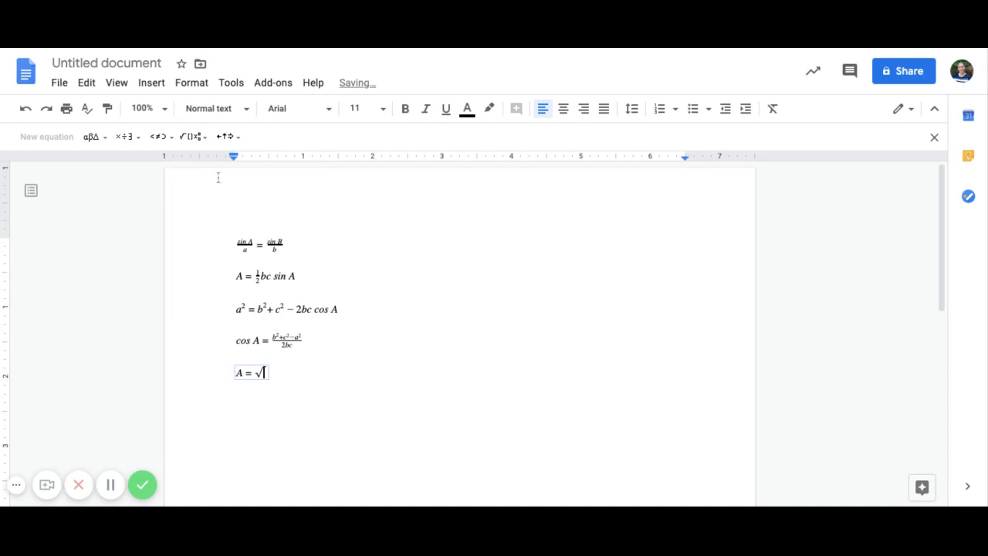
Enter s(s − a)(s − b)(s − c) under the square root.
type("s(")
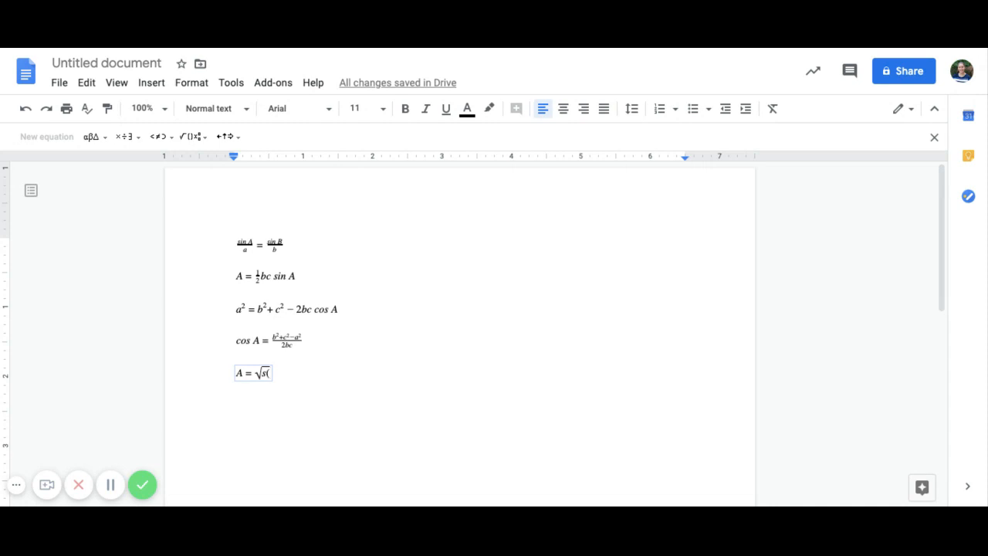
type("s-a)(")
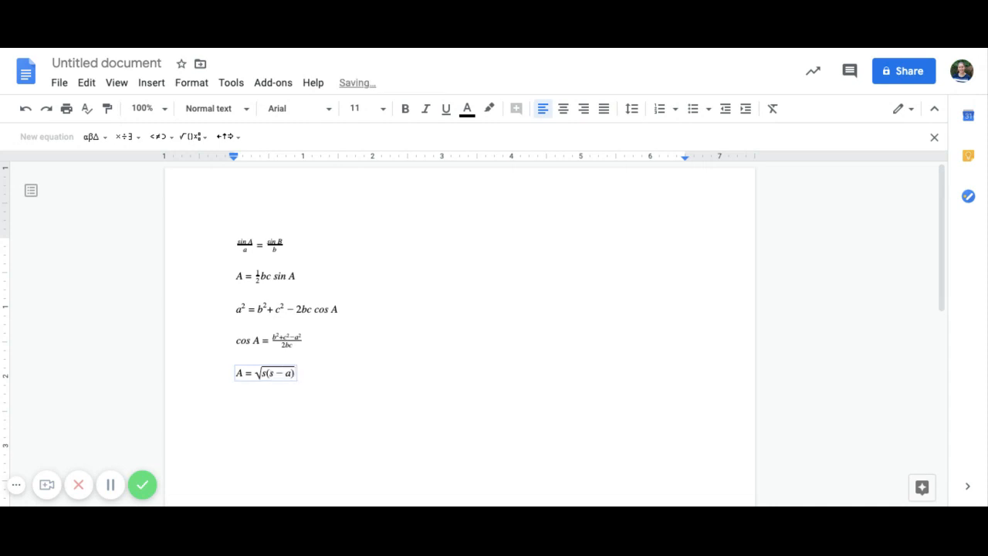
type("s-b)(s-c")
key("BackSpace")
key("BackSpace")
key("BackSpace")
type("-c)")
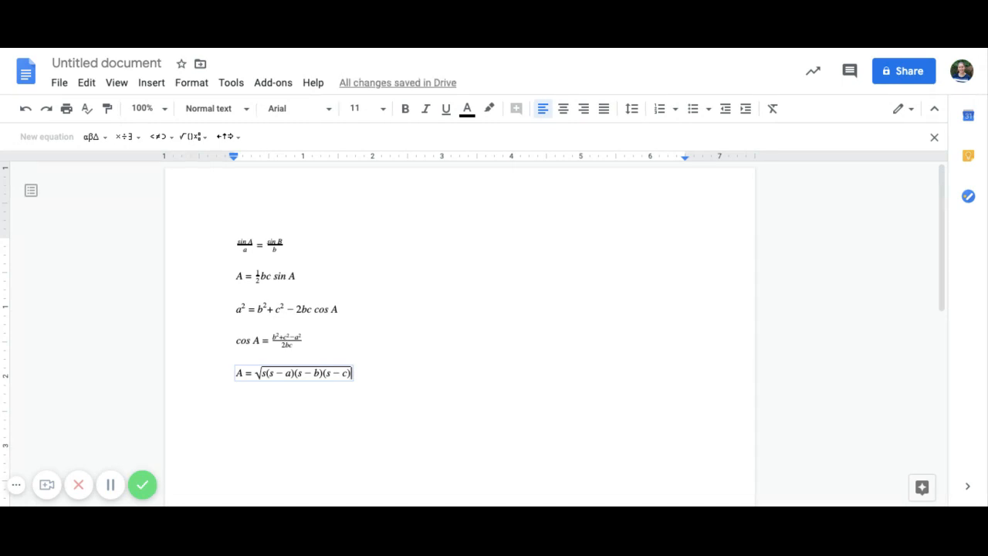
Continue the equation outside the square root with the test text "= hhhjgj" and erase it.
key("Right")
type("=hhhjg")
key("BackSpace")
key("BackSpace")
key("BackSpace")
key("BackSpace")
key("BackSpace")
key("BackSpace")
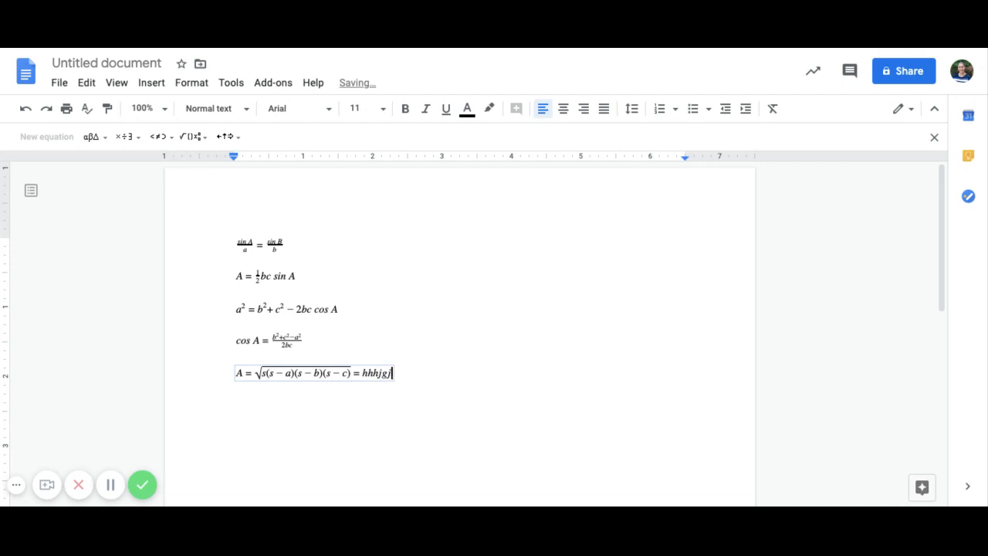
key("BackSpace")
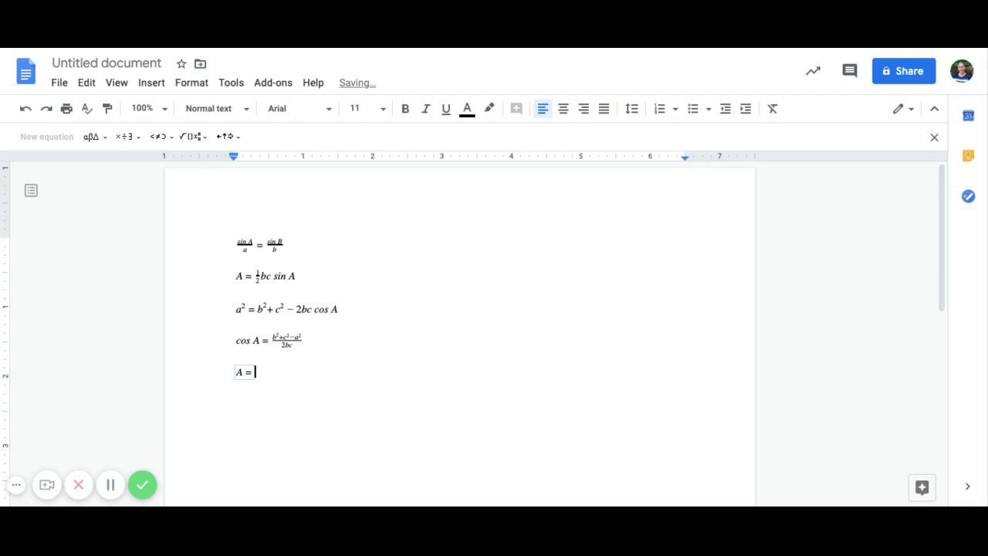
Undo the excess deletion to restore the square root expression, and remove only the test text after it.
key("ctrl+z")
key("BackSpace")
key("BackSpace")
key("BackSpace")
key("BackSpace")
key("BackSpace")
key("BackSpace")
key("BackSpace")
key("BackSpace")
key("BackSpace")
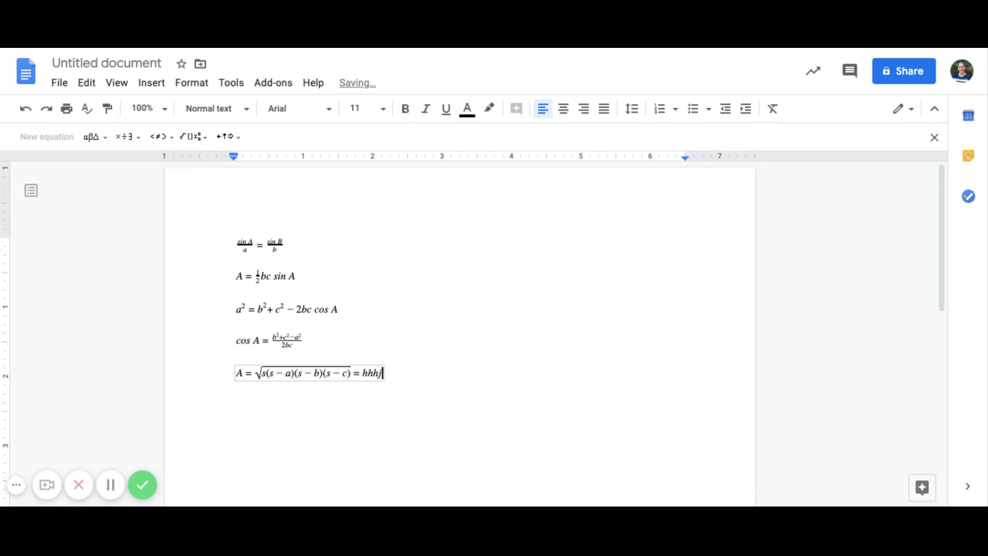
key("ctrl+z")
key("BackSpace")
key("BackSpace")
key("BackSpace")
key("BackSpace")
key("BackSpace")
key("BackSpace")
key("BackSpace")
key("BackSpace")
Leave the square root equation and add an empty line below it.
left_click(378, 373)
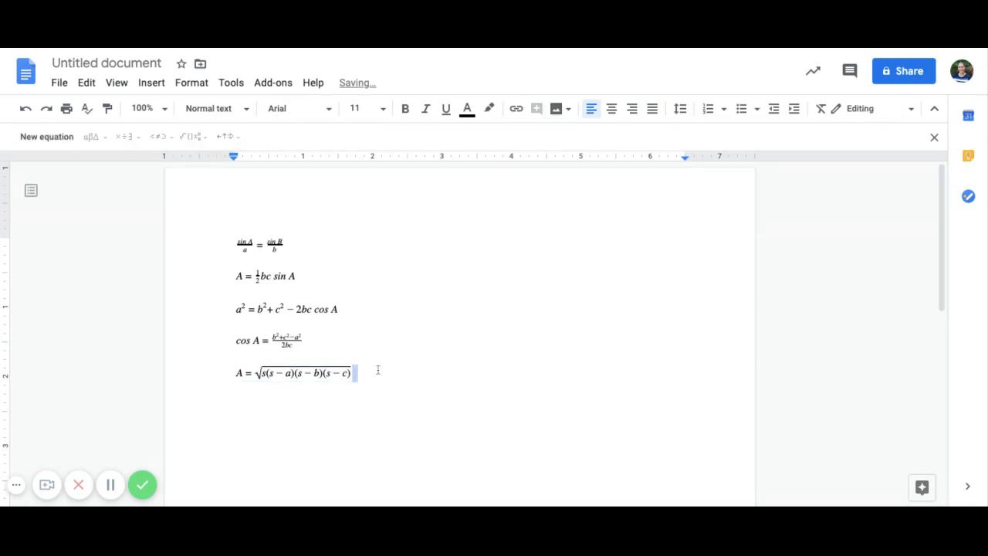
left_click(397, 373)
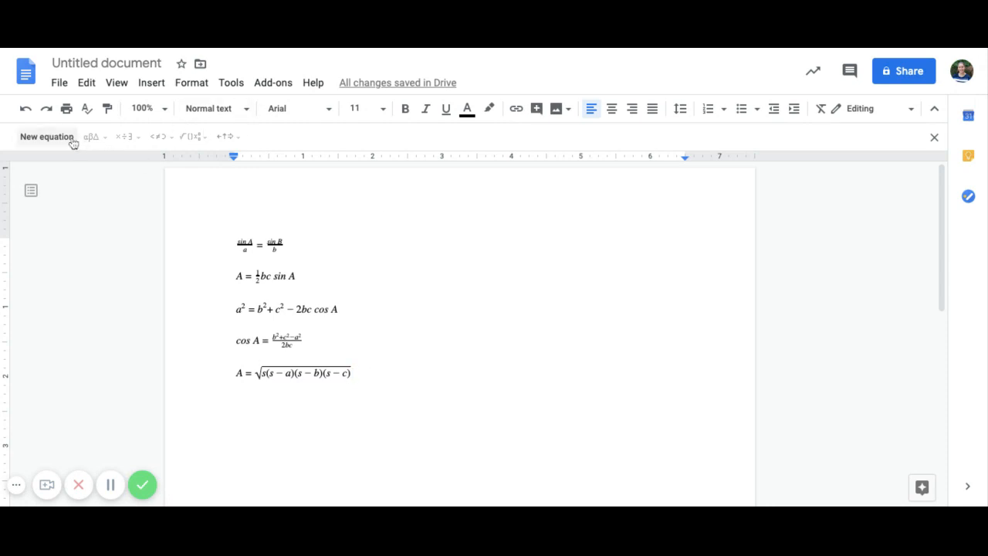
key("Return")
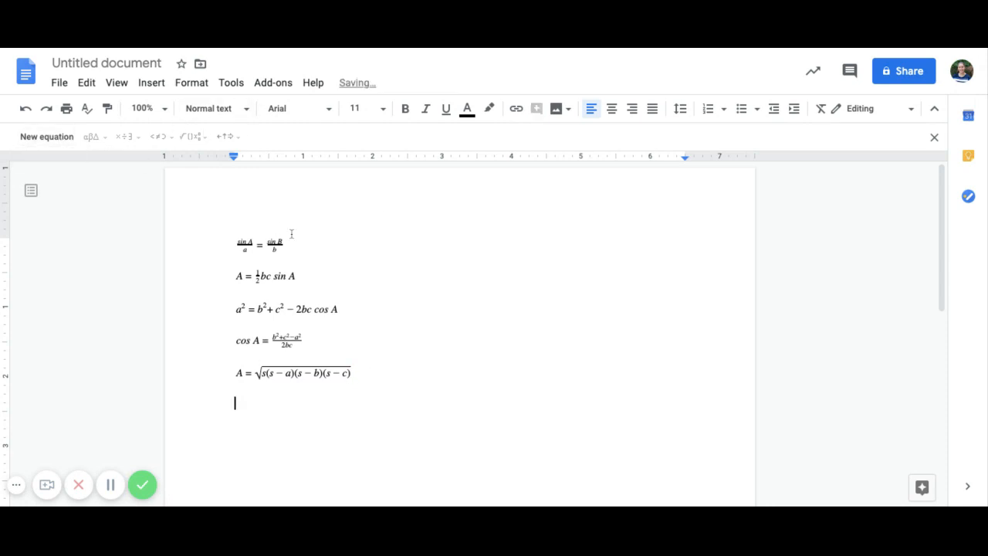